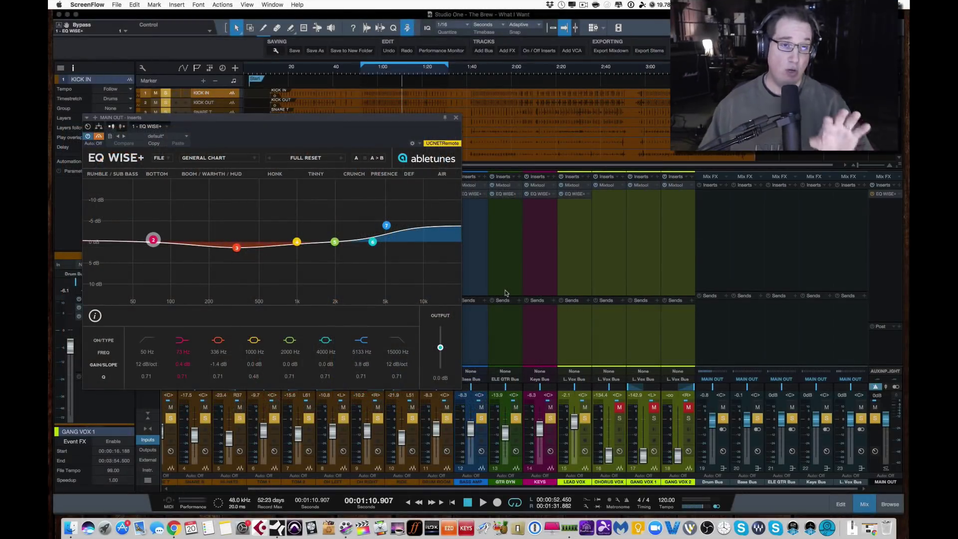
# Bring the main-out EQ WISE+ window into focus.
pyautogui.click(313, 119)
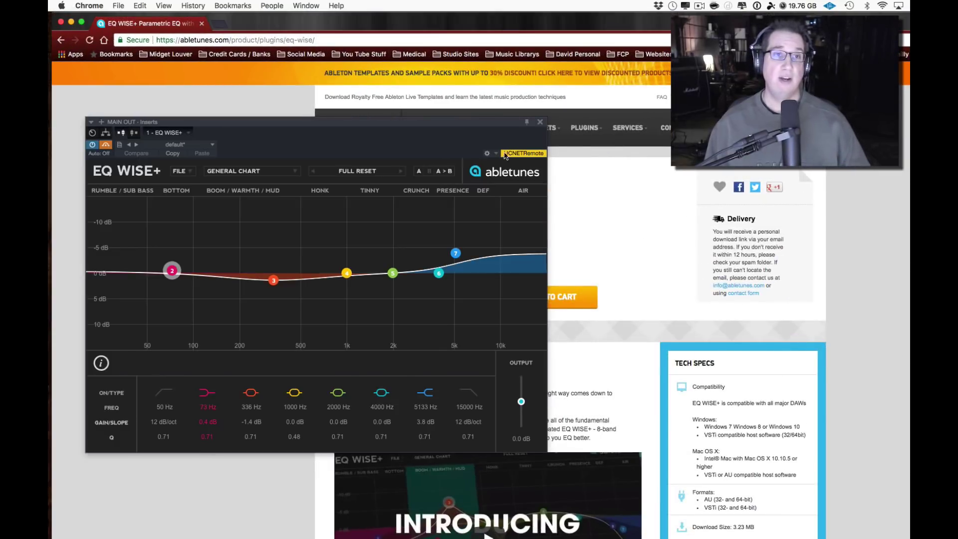
# Glance back at the mix, then minimize Chrome's EQ WISE+ product page to return to Studio One.
pyautogui.press('super+Tab')
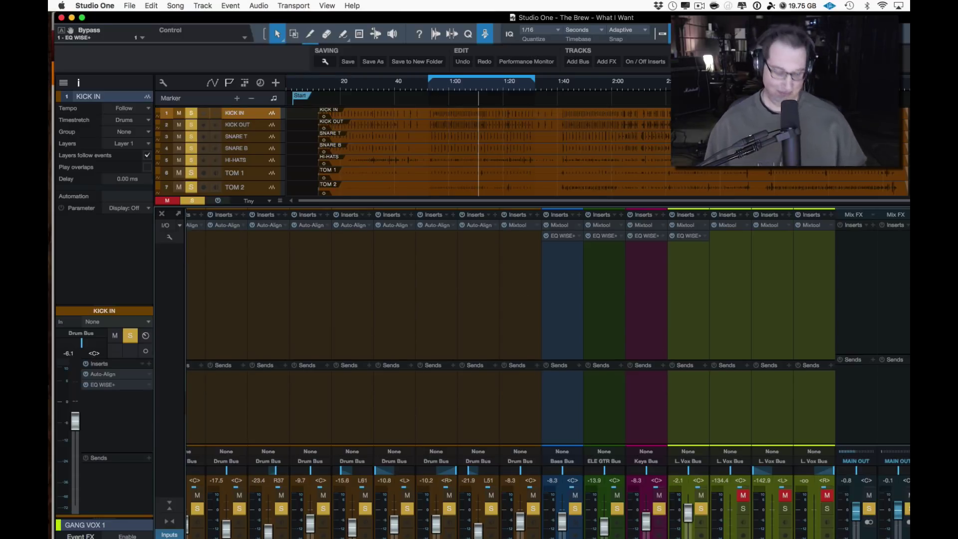
pyautogui.press('super+Tab')
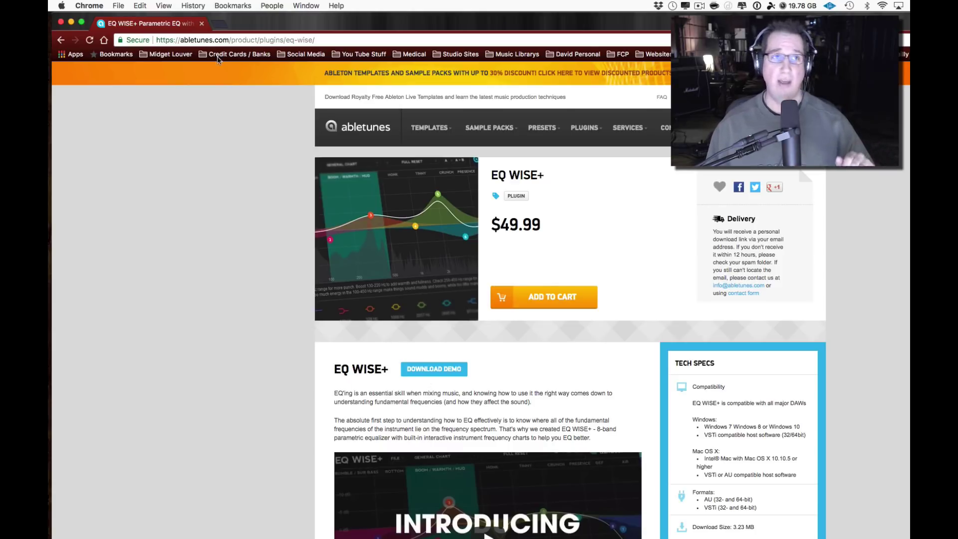
pyautogui.click(72, 23)
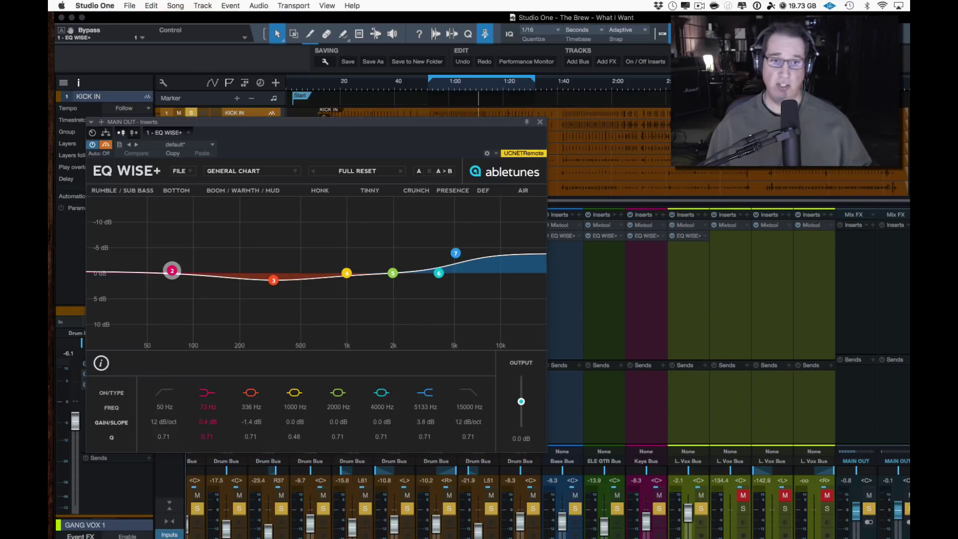
# Nudge the main-out EQ WISE+ window slightly right over the mixer.
pyautogui.moveTo(223, 126); pyautogui.dragTo(232, 119)
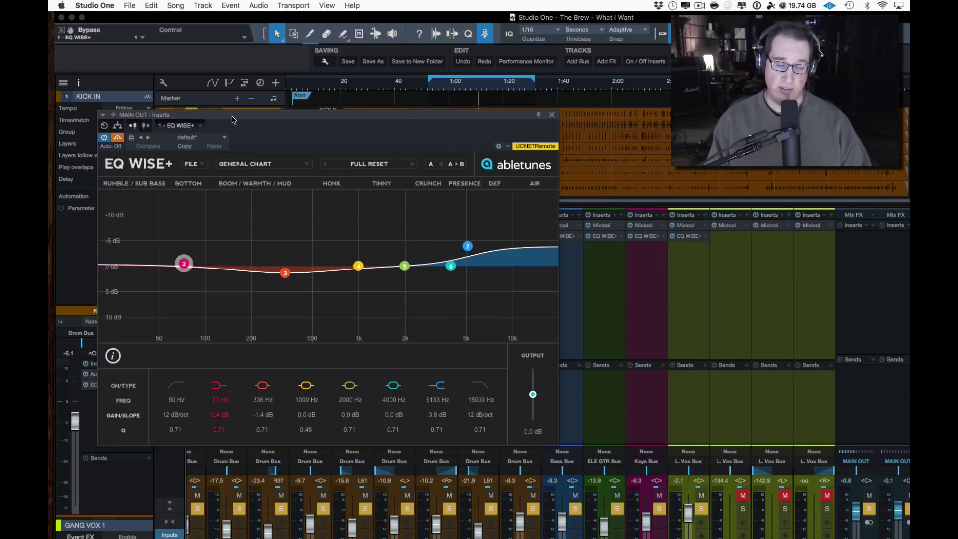
pyautogui.moveTo(234, 119); pyautogui.dragTo(245, 124)
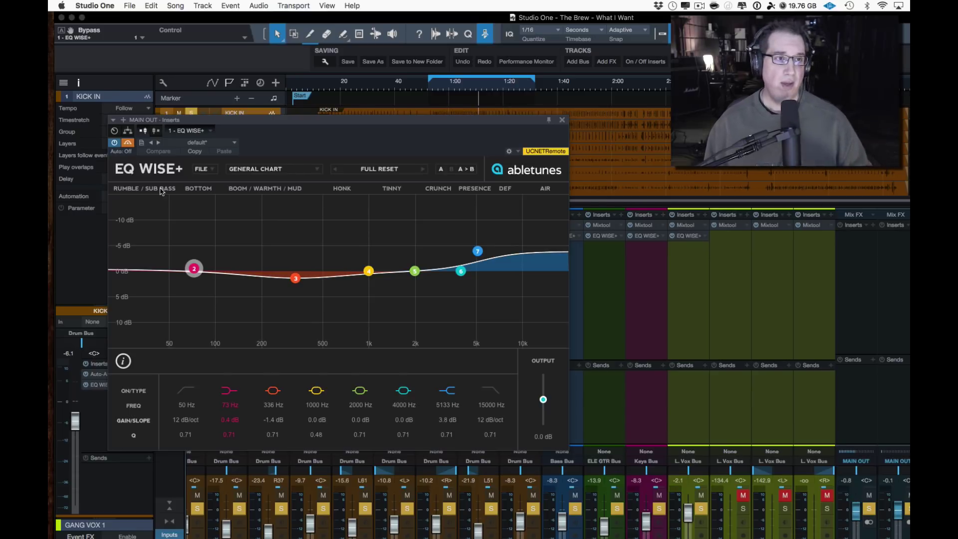
pyautogui.click(267, 170)
pyautogui.moveTo(266, 182)
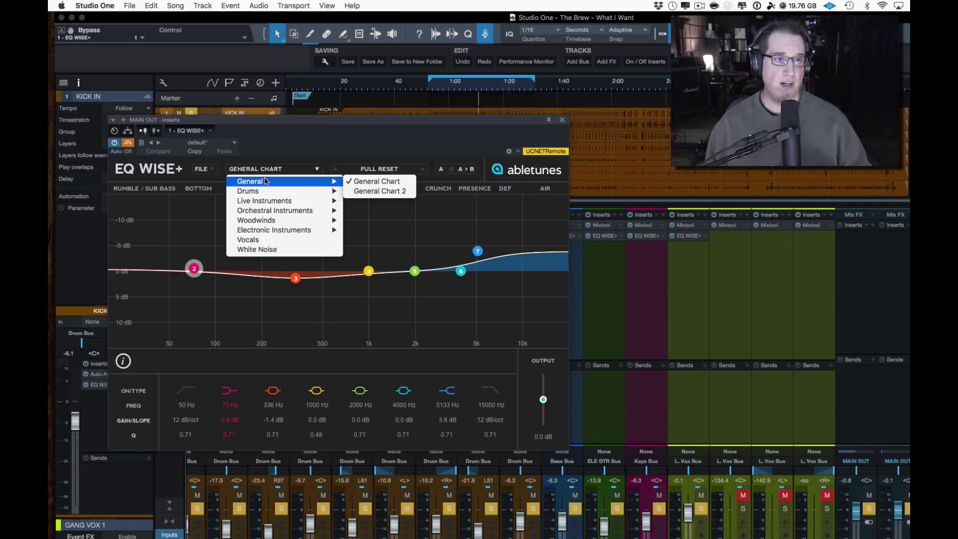
pyautogui.click(350, 181)
pyautogui.moveTo(138, 189)
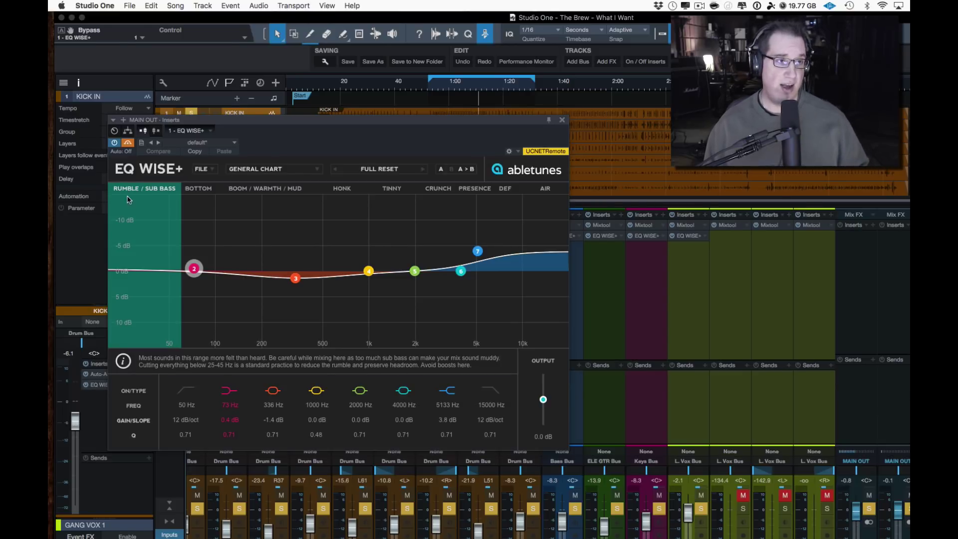
pyautogui.moveTo(196, 200)
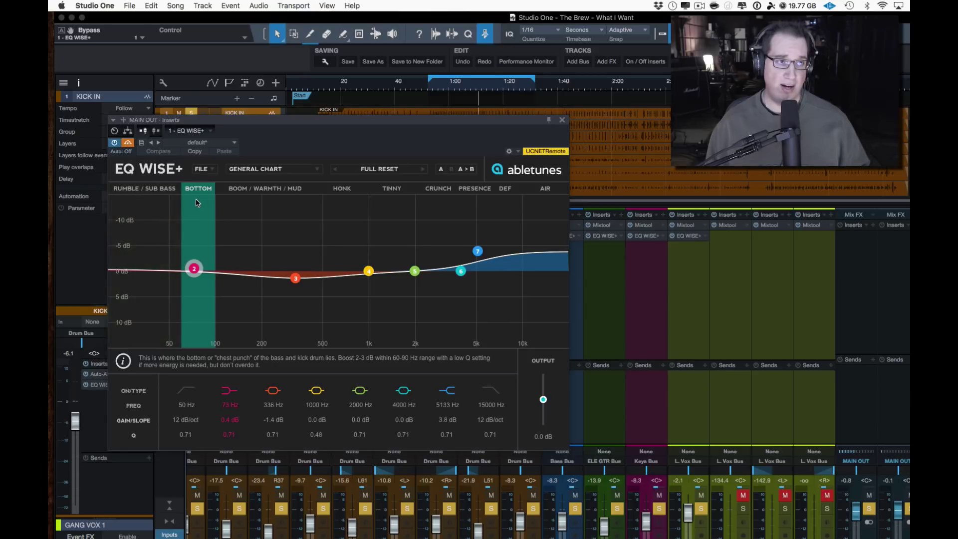
pyautogui.moveTo(249, 202)
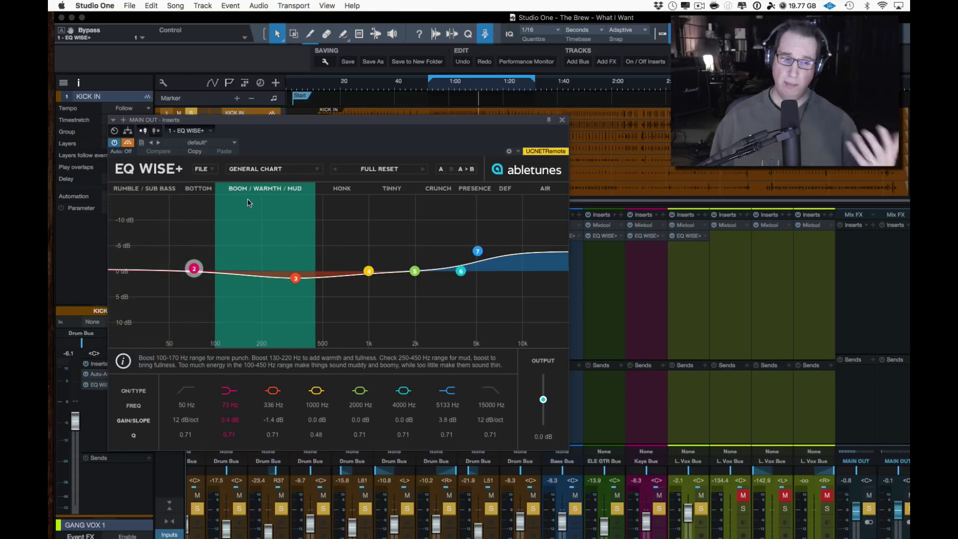
pyautogui.moveTo(345, 218)
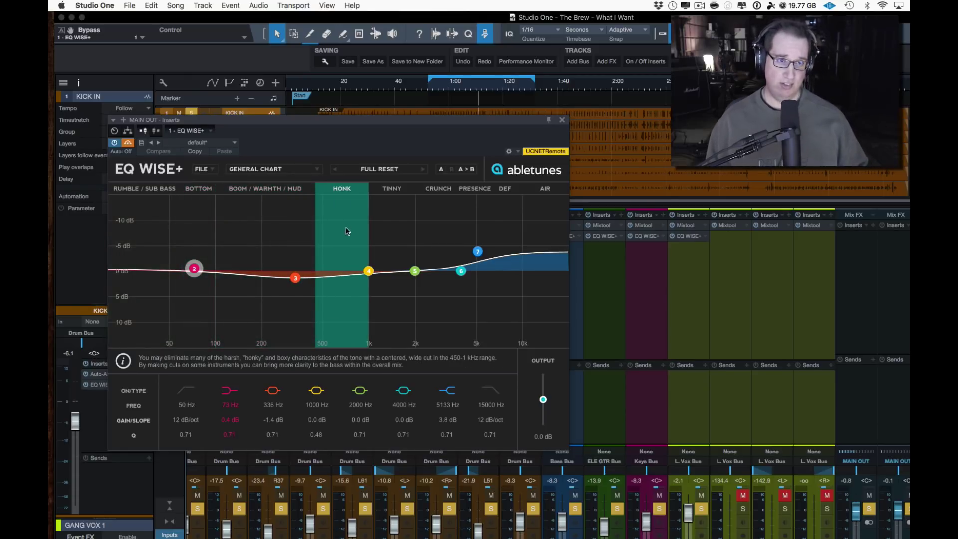
pyautogui.moveTo(390, 199)
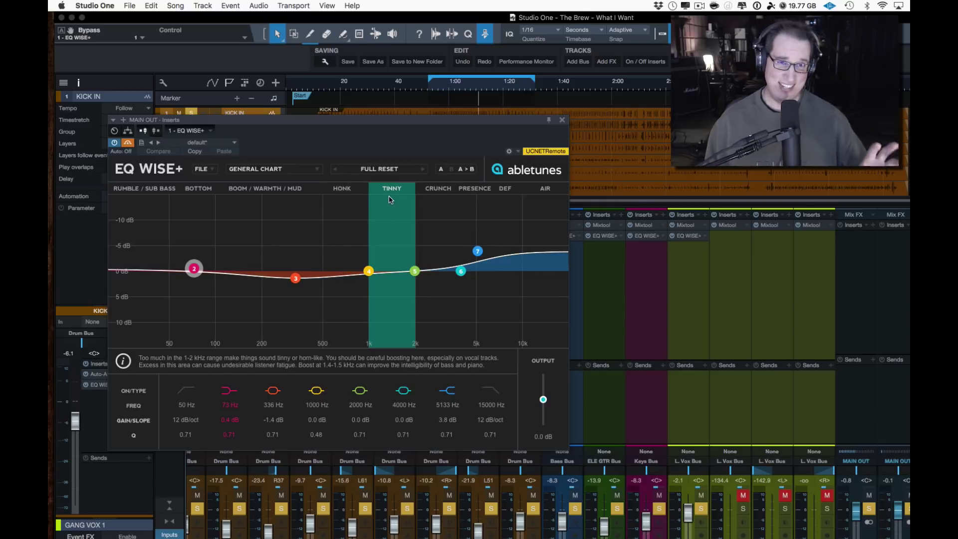
pyautogui.moveTo(435, 205)
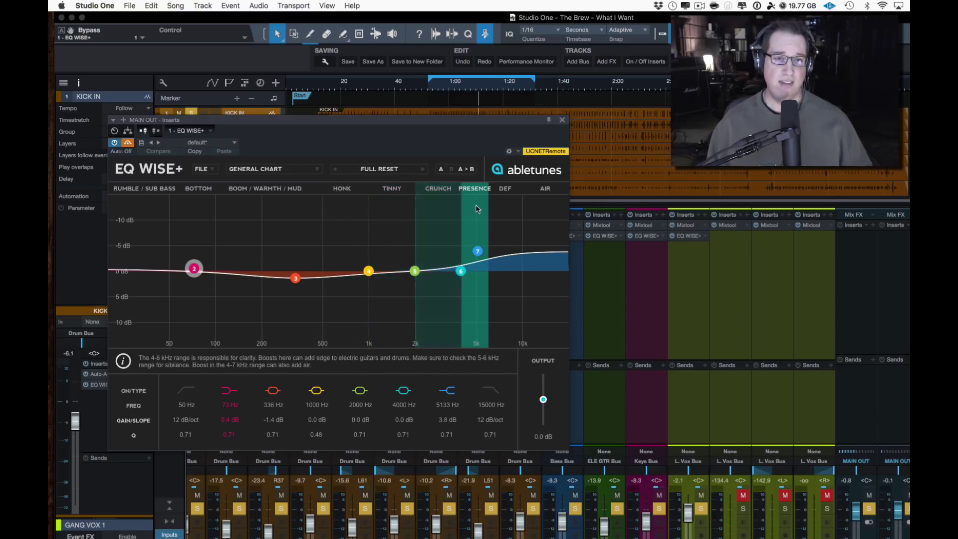
pyautogui.moveTo(506, 208)
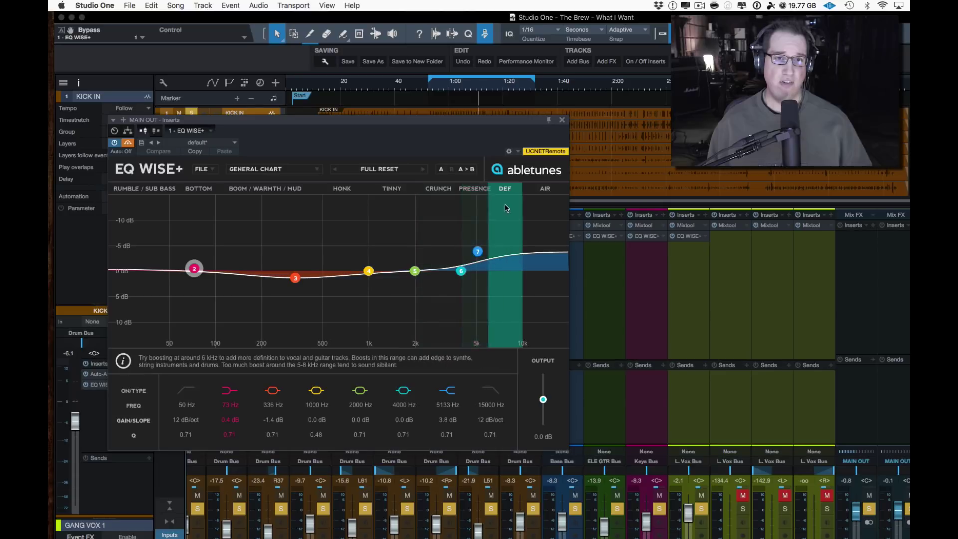
# Load the Drums > Snare chart into EQ WISE+, then close the plugin window.
pyautogui.click(274, 173)
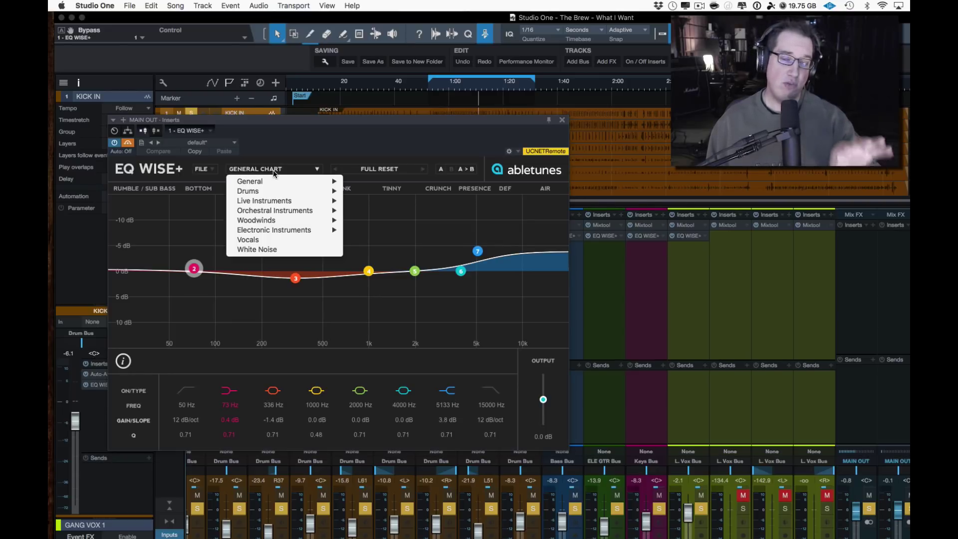
pyautogui.moveTo(273, 194)
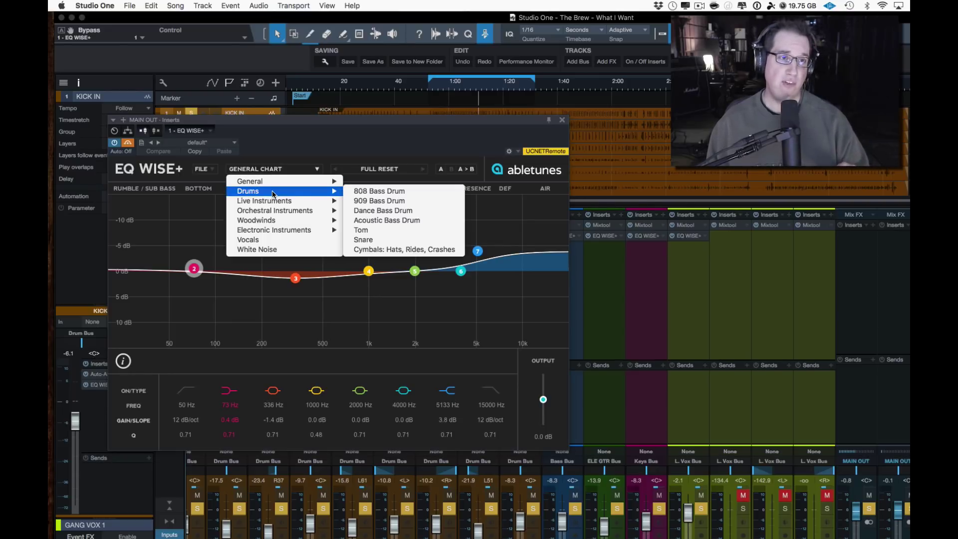
pyautogui.click(363, 240)
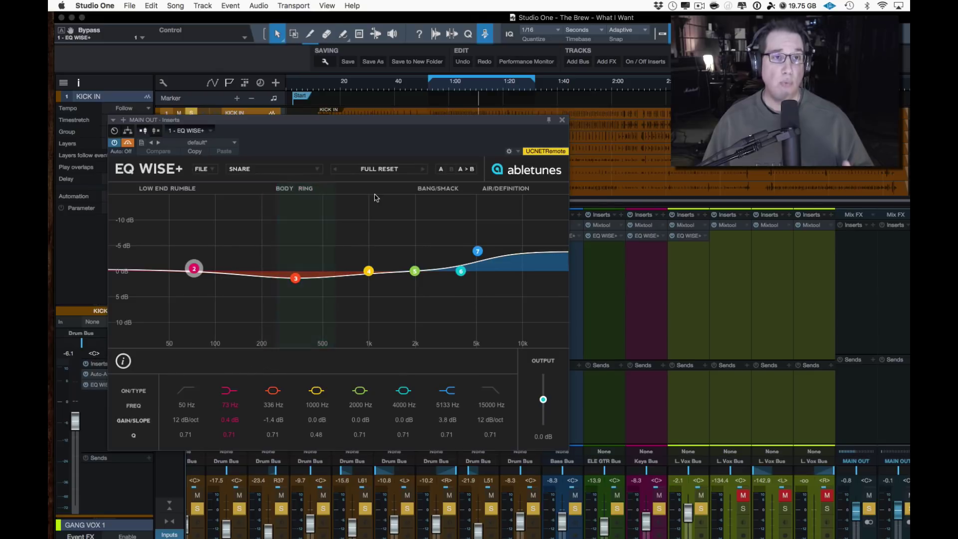
pyautogui.click(295, 170)
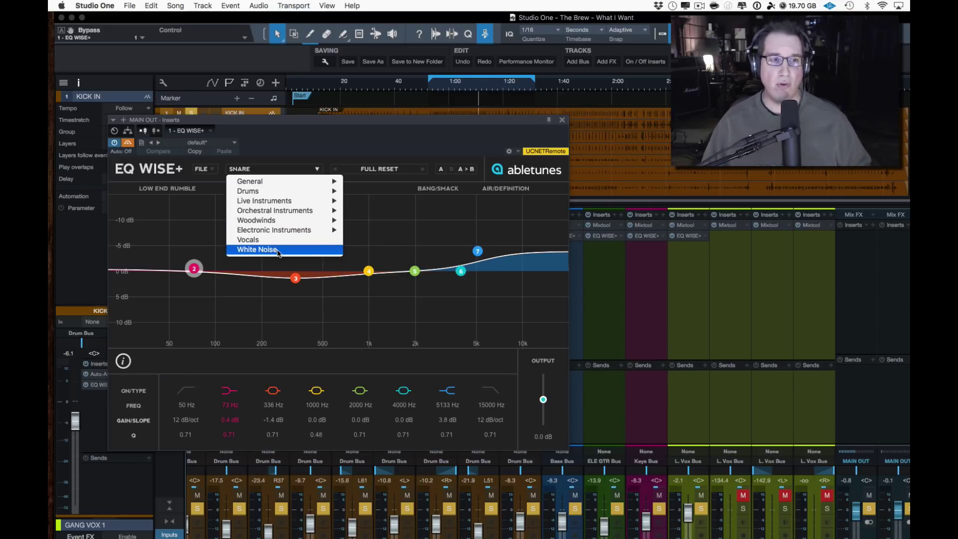
pyautogui.click(335, 145)
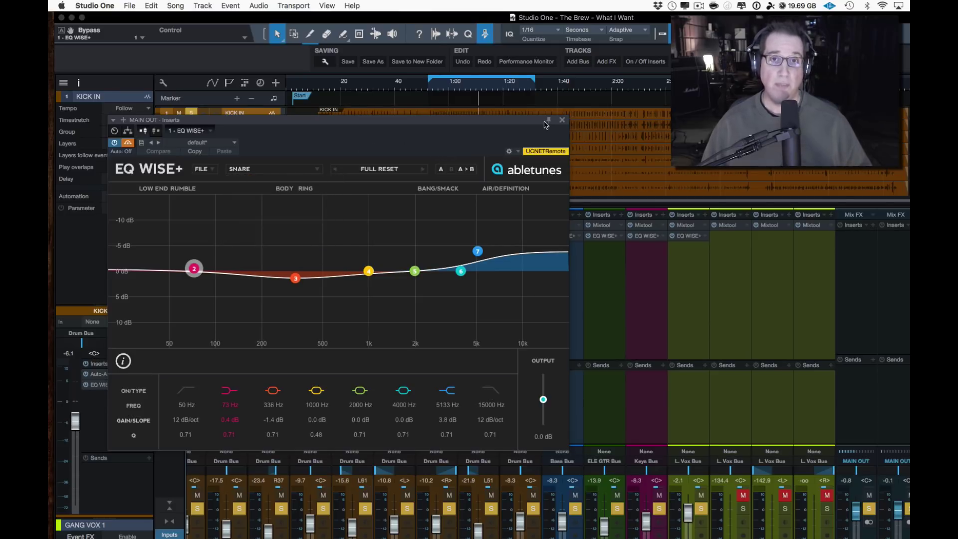
pyautogui.moveTo(413, 124); pyautogui.dragTo(405, 124)
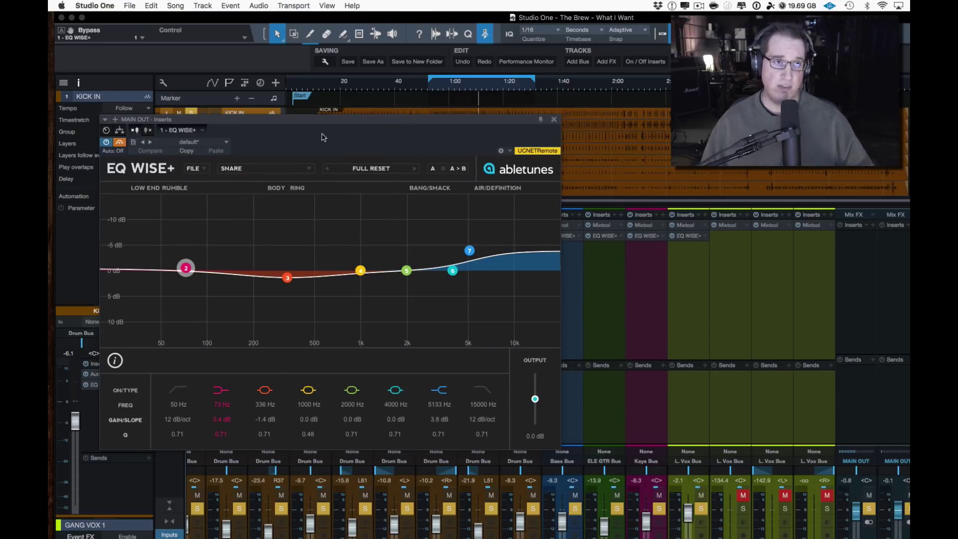
pyautogui.click(554, 119)
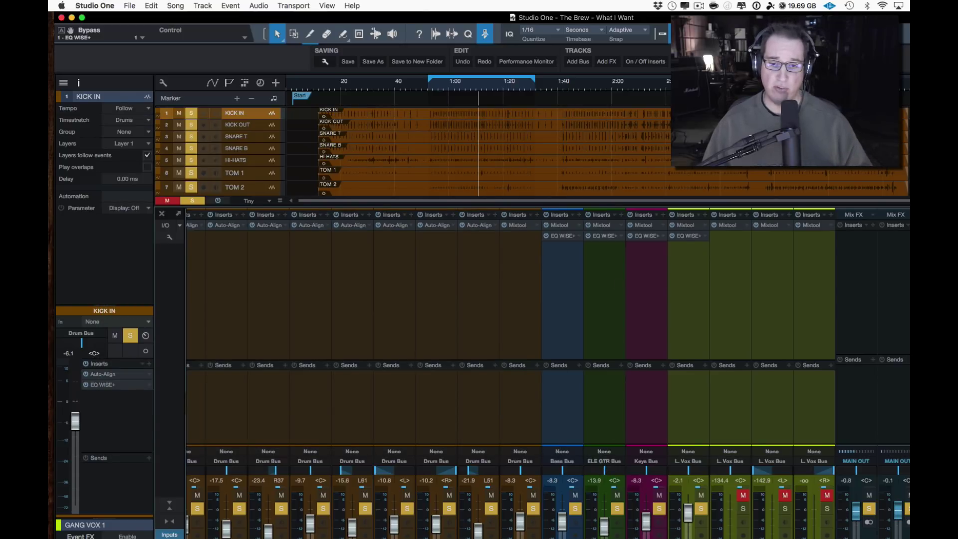
# Open and close the Auto-Align plugin on the KICK OUT channel.
pyautogui.hscroll(-4, 548, 330)
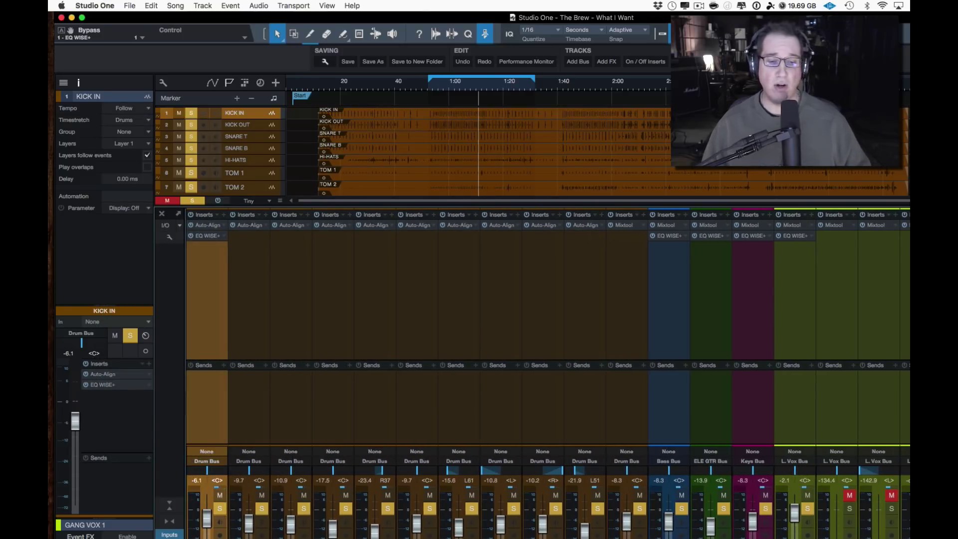
pyautogui.click(251, 226)
pyautogui.moveTo(403, 137); pyautogui.dragTo(331, 141)
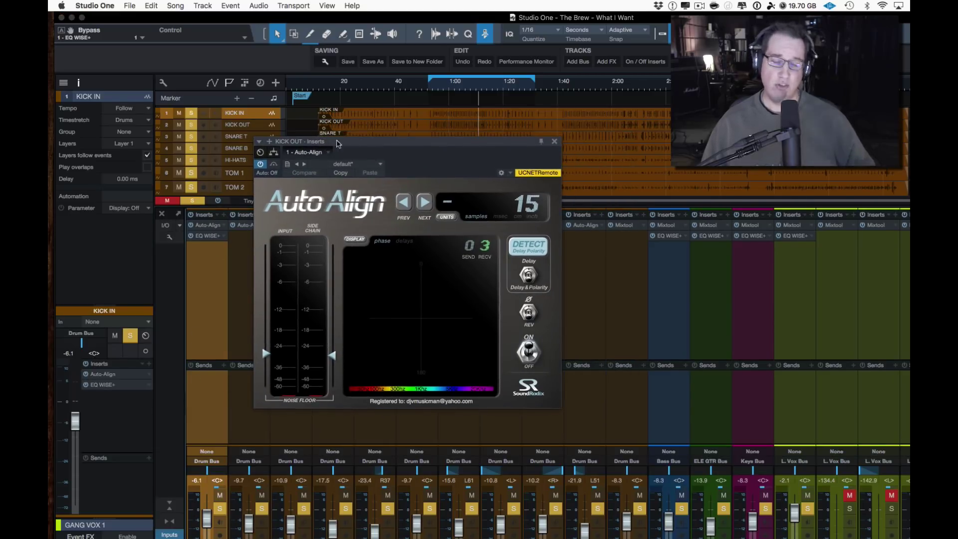
pyautogui.click(554, 142)
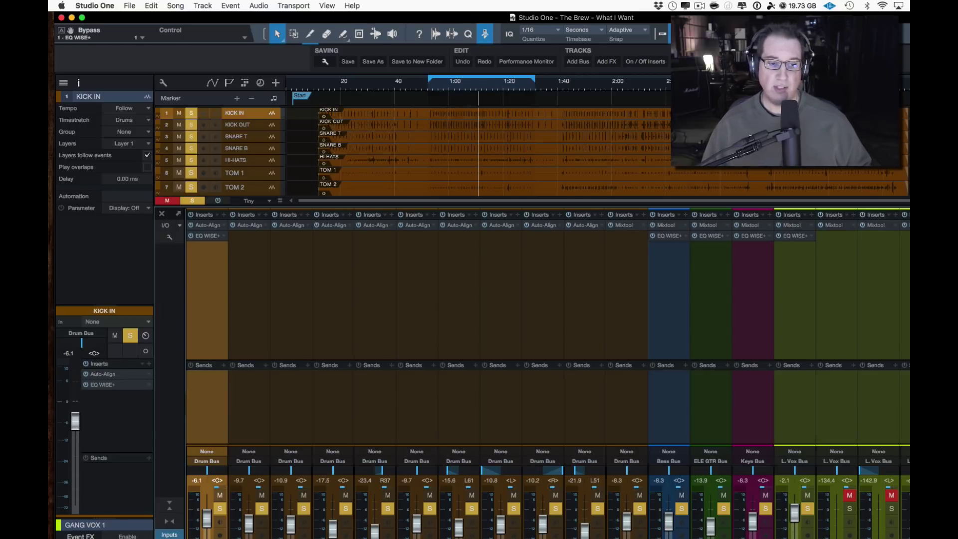
# Mute KICK OUT through DRUM ROOM plus the Bass, ELE GTR and Keys buses, and raise KICK IN to -2.8 dB.
pyautogui.click(237, 125)
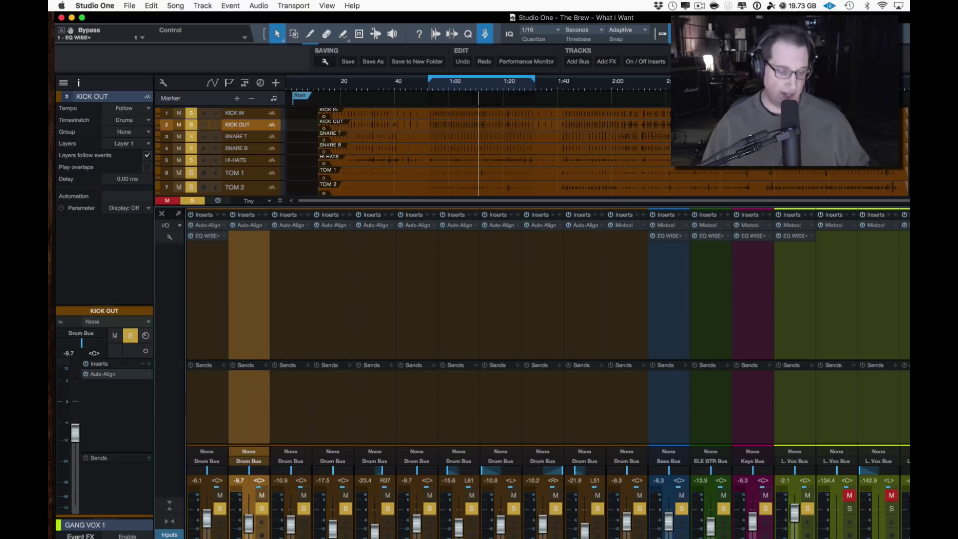
pyautogui.keyDown('shift'); pyautogui.click(619, 494); pyautogui.keyUp('shift')
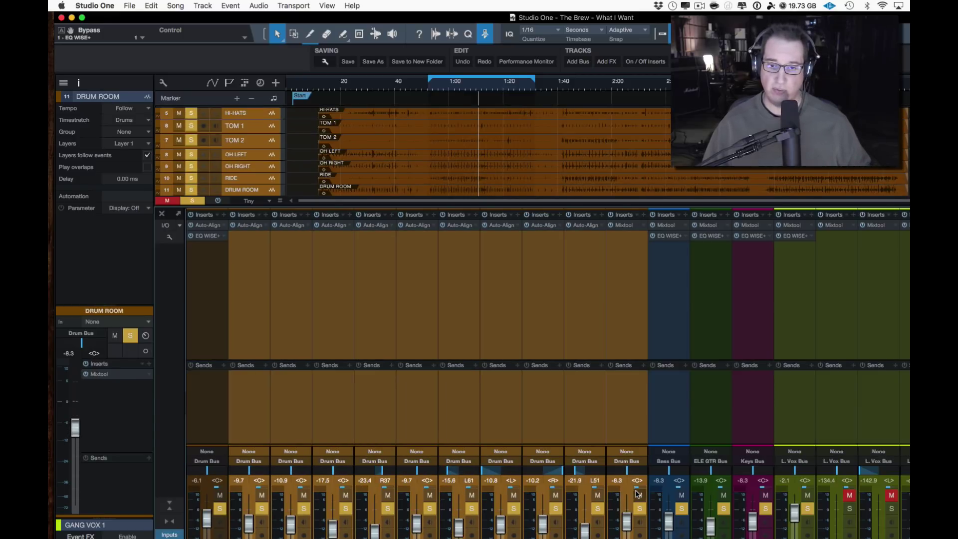
pyautogui.click(640, 495)
pyautogui.click(682, 495)
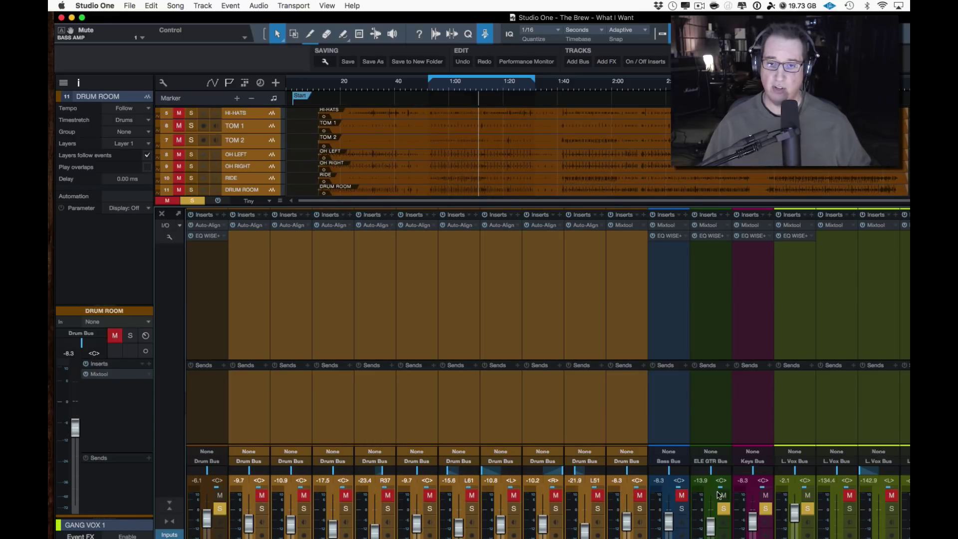
pyautogui.click(725, 495)
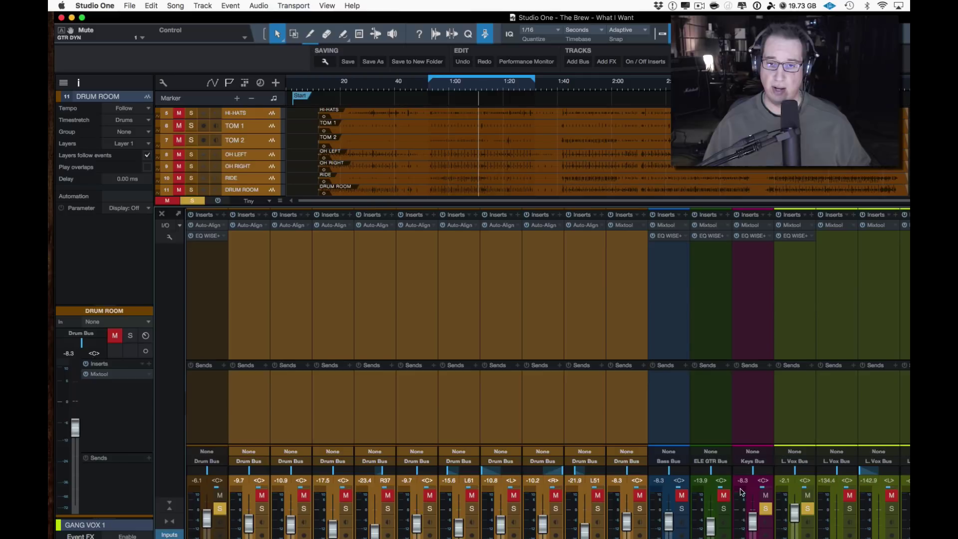
pyautogui.click(766, 495)
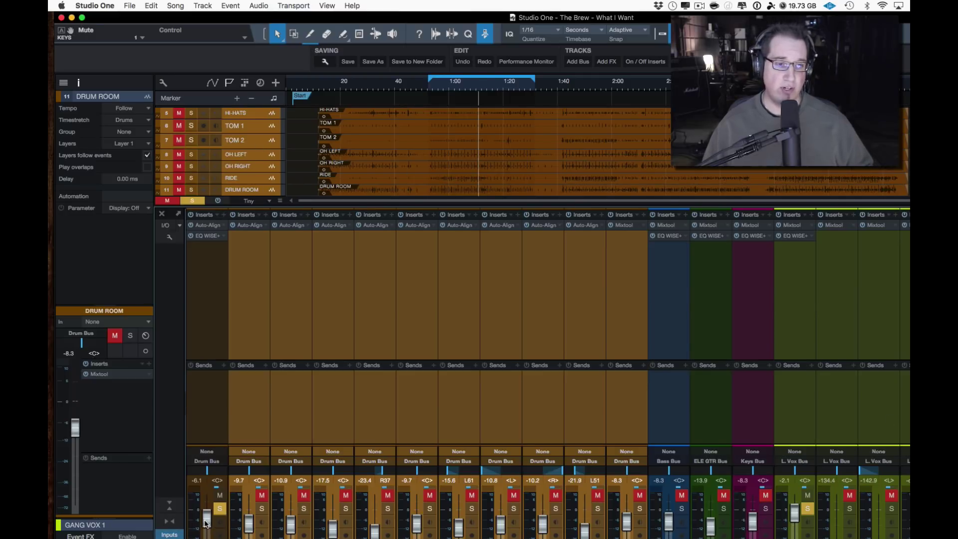
pyautogui.moveTo(206, 523)
pyautogui.mouseDown()
pyautogui.moveTo(207, 512)
pyautogui.moveTo(207, 520)
pyautogui.mouseUp()
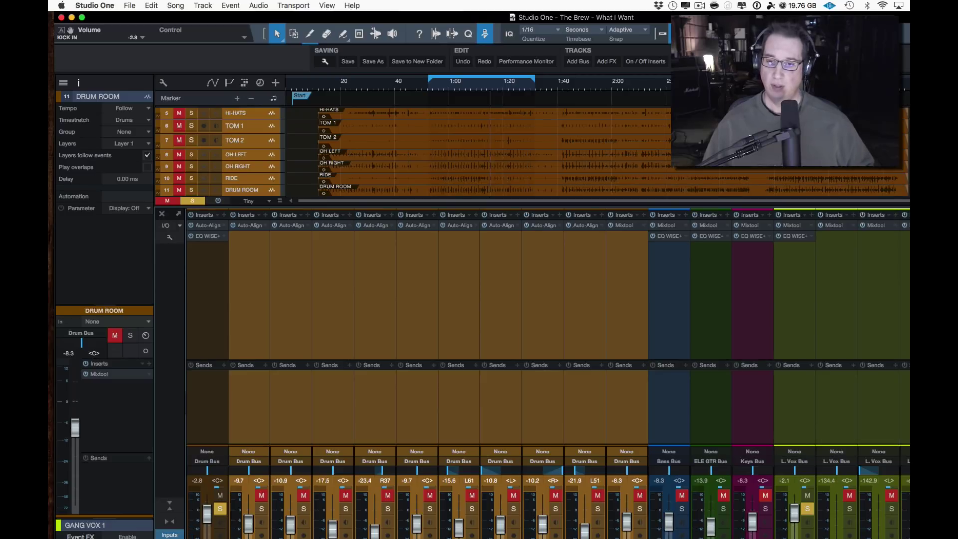
# Mute LEAD VOX and open Kick In's EQ Wise+ on the Acoustic Bass Drum preset.
pyautogui.click(808, 495)
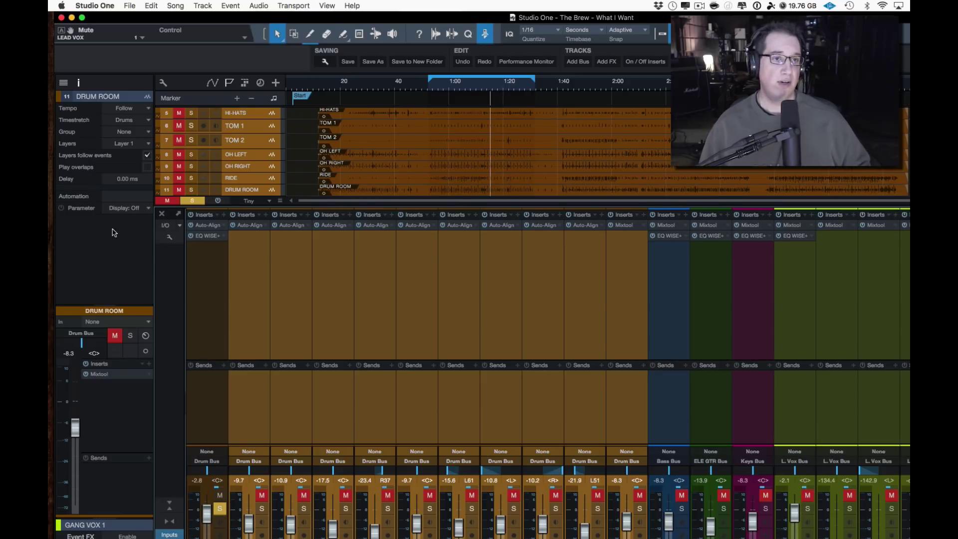
pyautogui.click(199, 236)
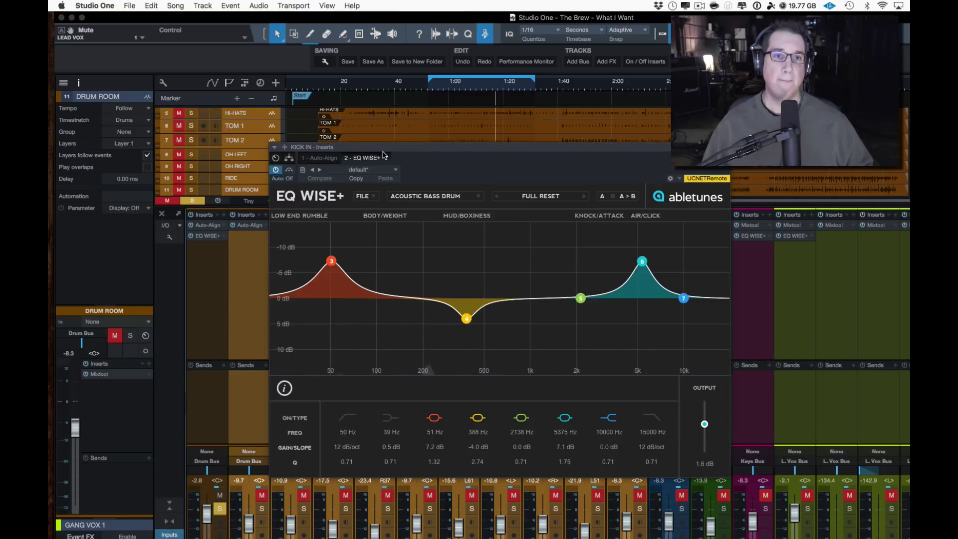
pyautogui.moveTo(384, 149); pyautogui.dragTo(300, 169)
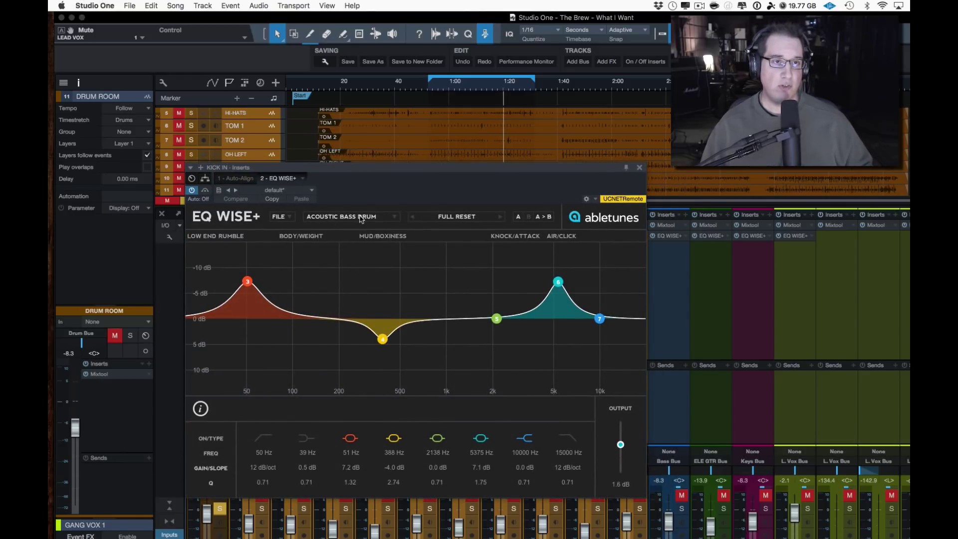
pyautogui.click(392, 217)
pyautogui.moveTo(384, 238)
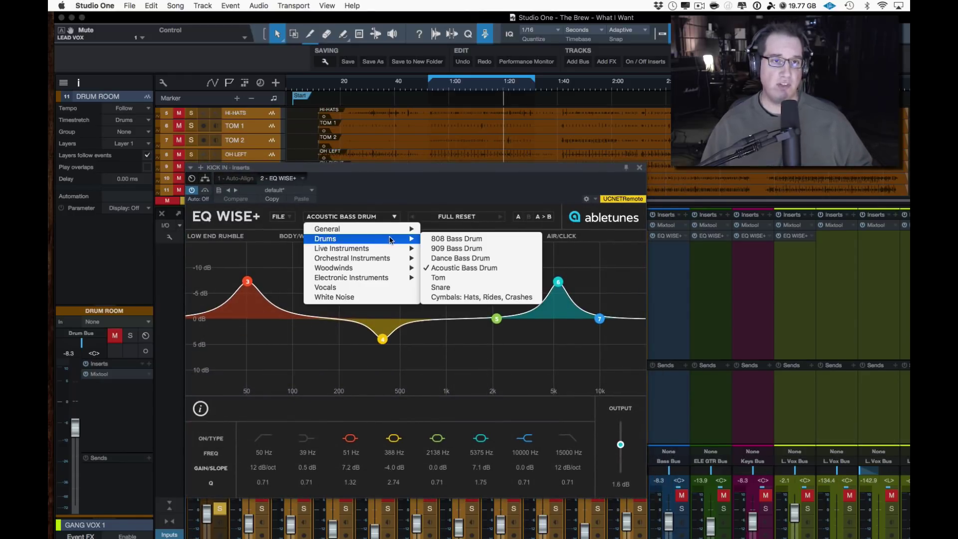
pyautogui.click(433, 268)
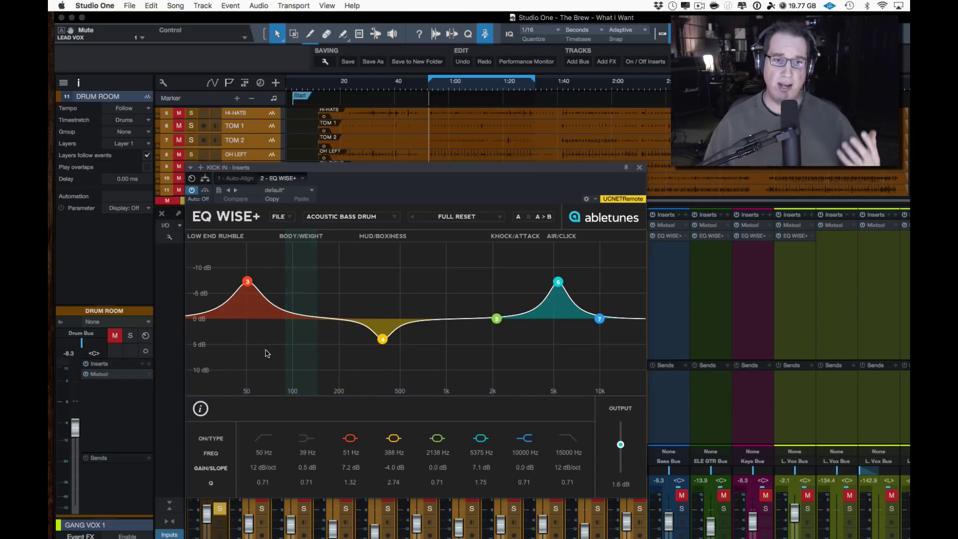
# Flatten the 51 Hz boost, the 388 Hz mud cut and the high presence boost.
pyautogui.moveTo(228, 269)
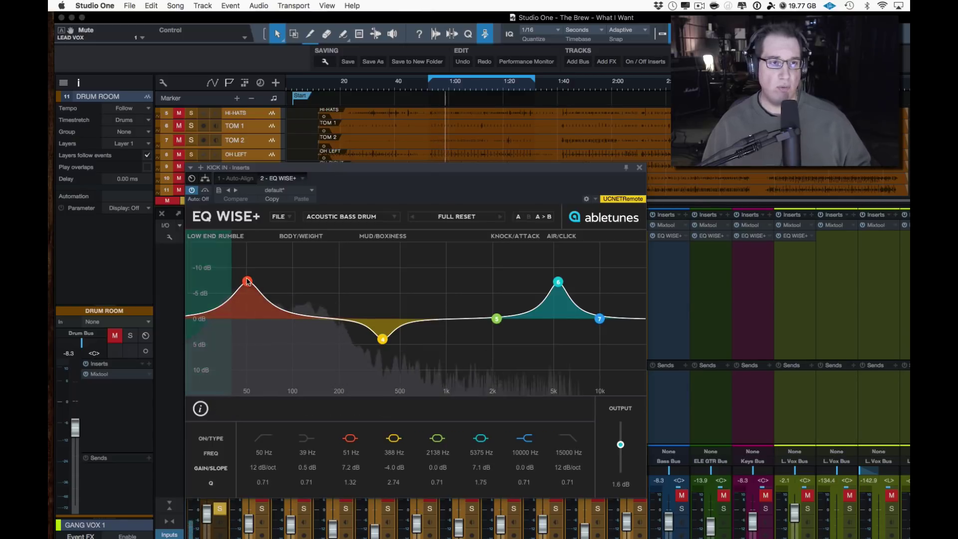
pyautogui.moveTo(247, 281); pyautogui.dragTo(246, 319)
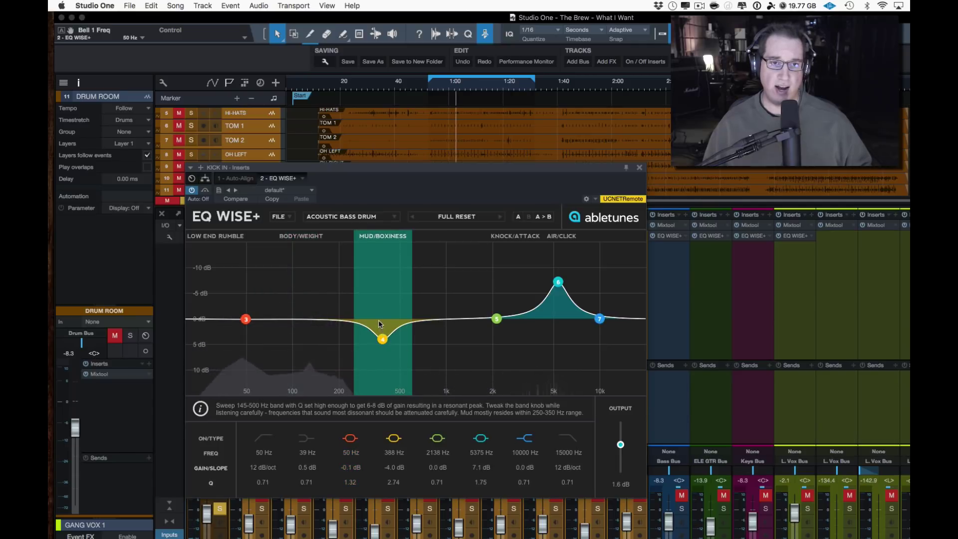
pyautogui.moveTo(382, 339); pyautogui.dragTo(381, 320)
pyautogui.moveTo(556, 284); pyautogui.dragTo(552, 318)
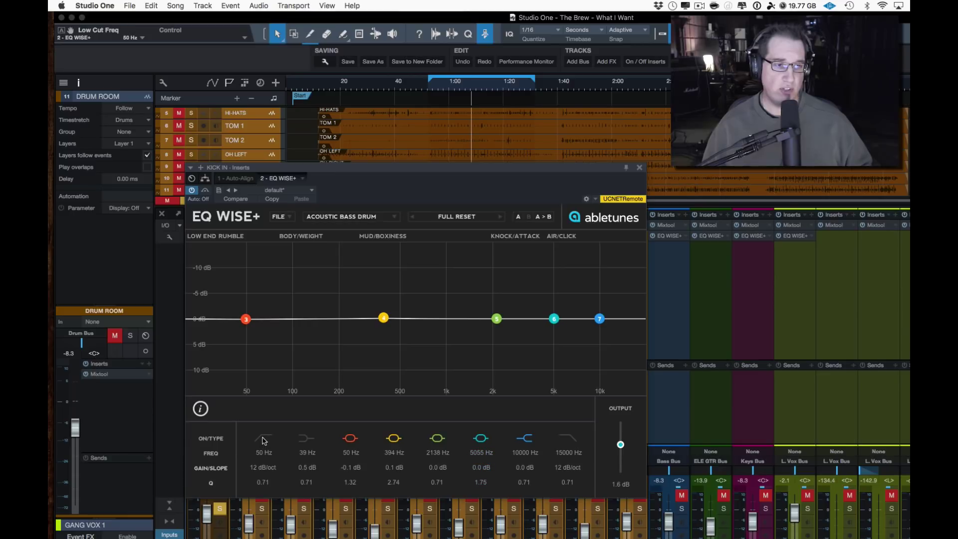
# Try the low-cut, low shelf, 5055 Hz bell and high-cut band switches.
pyautogui.click(264, 440)
pyautogui.click(264, 441)
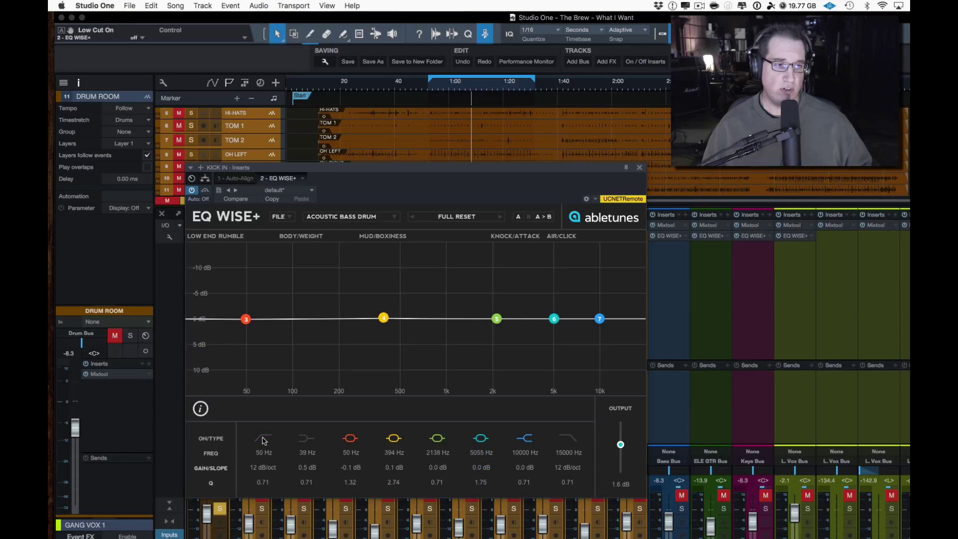
pyautogui.click(307, 440)
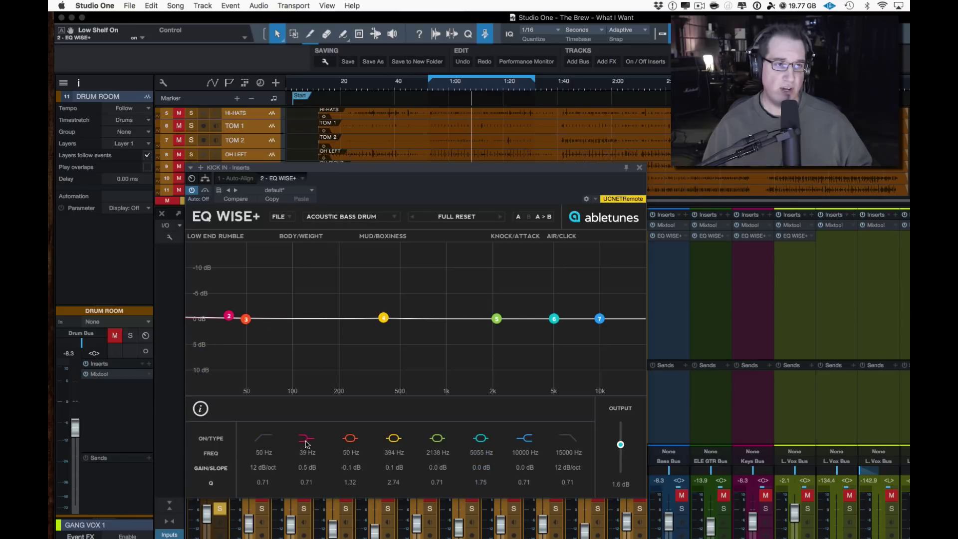
pyautogui.click(350, 440)
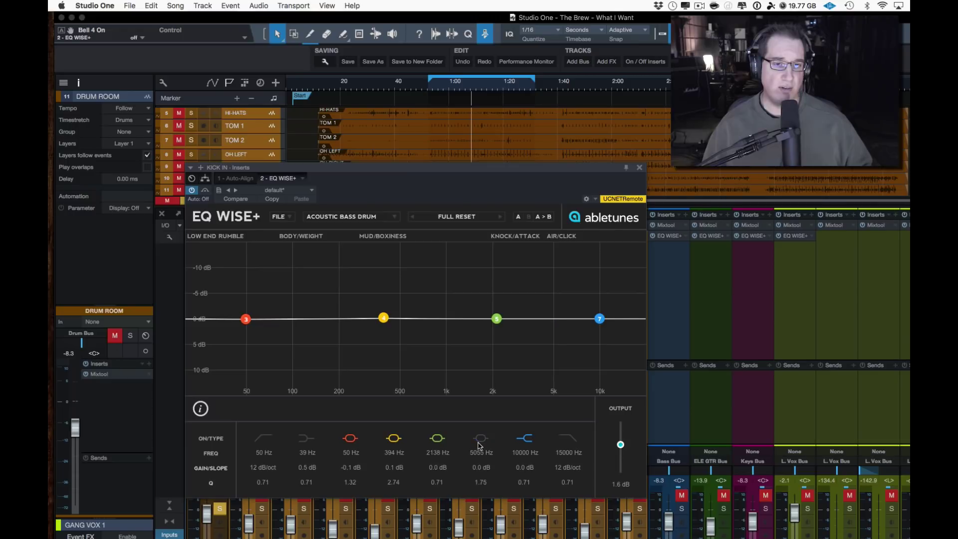
pyautogui.click(567, 439)
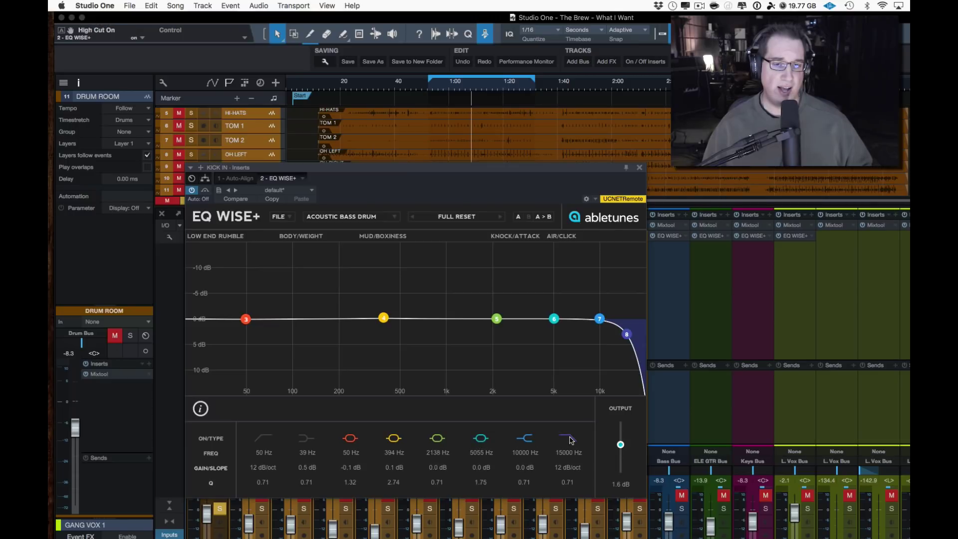
pyautogui.click(571, 440)
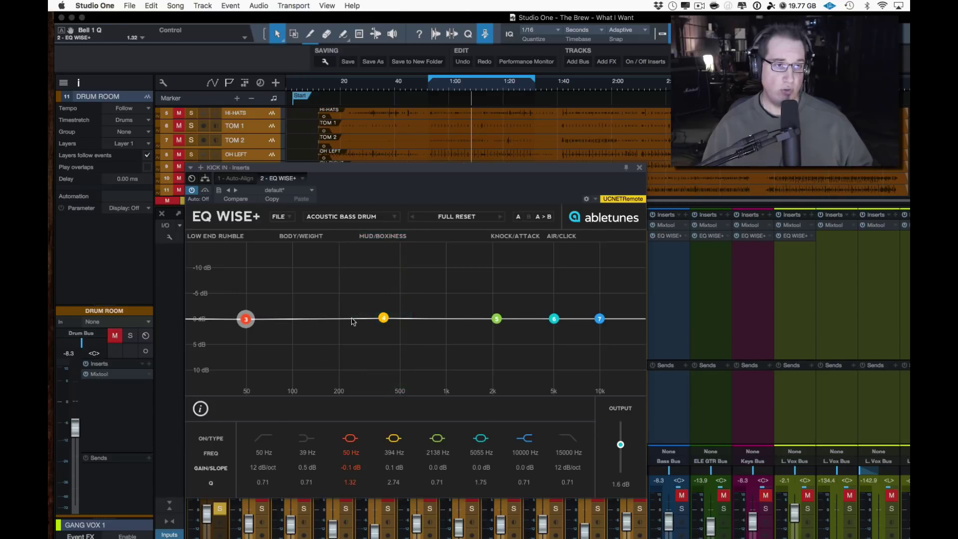
# Turn the low band into a wide boost of about 6 dB near 139 Hz.
pyautogui.moveTo(245, 318); pyautogui.dragTo(316, 289)
pyautogui.moveTo(353, 486); pyautogui.dragTo(329, 372)
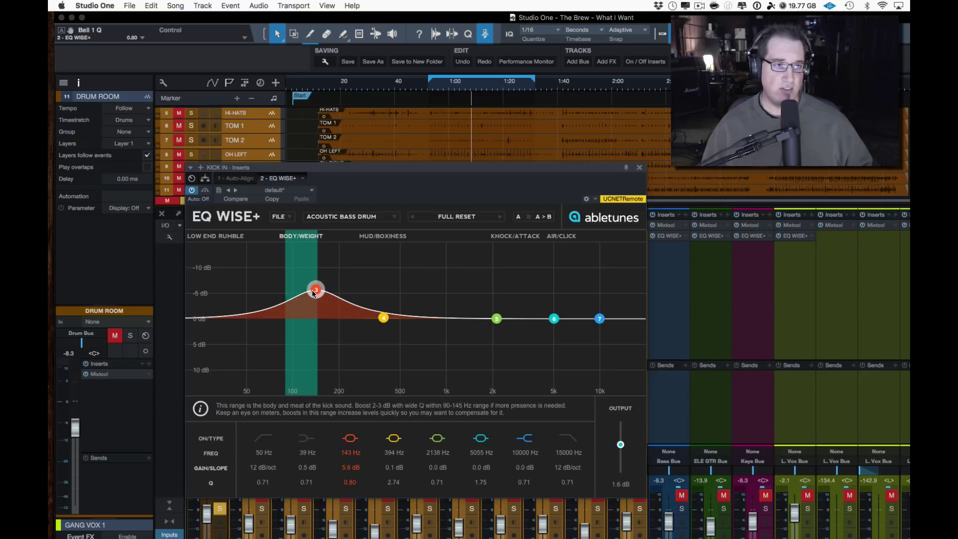
pyautogui.moveTo(312, 290)
pyautogui.mouseDown()
pyautogui.moveTo(319, 269)
pyautogui.moveTo(265, 249)
pyautogui.moveTo(320, 287)
pyautogui.moveTo(312, 257)
pyautogui.moveTo(311, 292)
pyautogui.mouseUp()
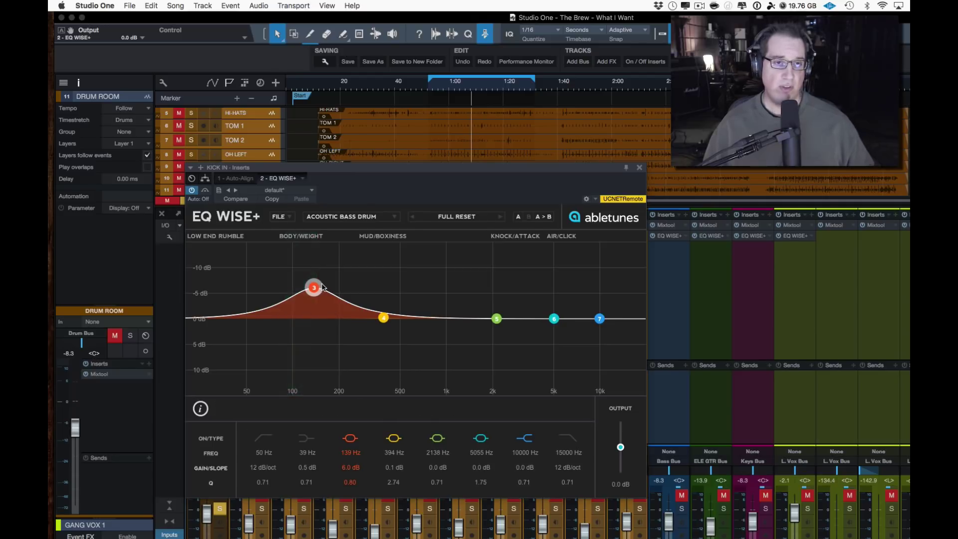
# Flatten the 139 Hz boost, set Kick In to -0.2 dB, and boost 7.0 dB at 50 Hz.
pyautogui.moveTo(313, 288); pyautogui.dragTo(292, 319)
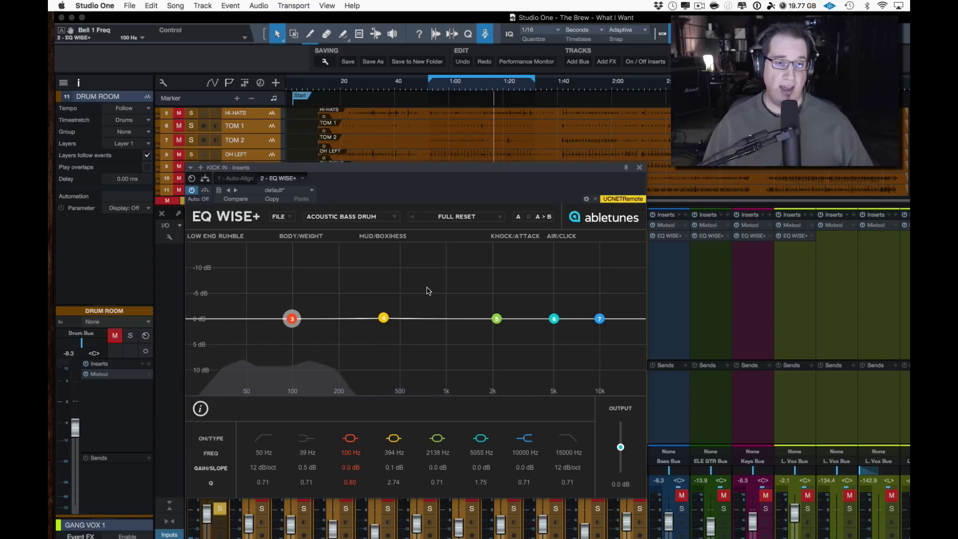
pyautogui.moveTo(395, 171); pyautogui.dragTo(385, 110)
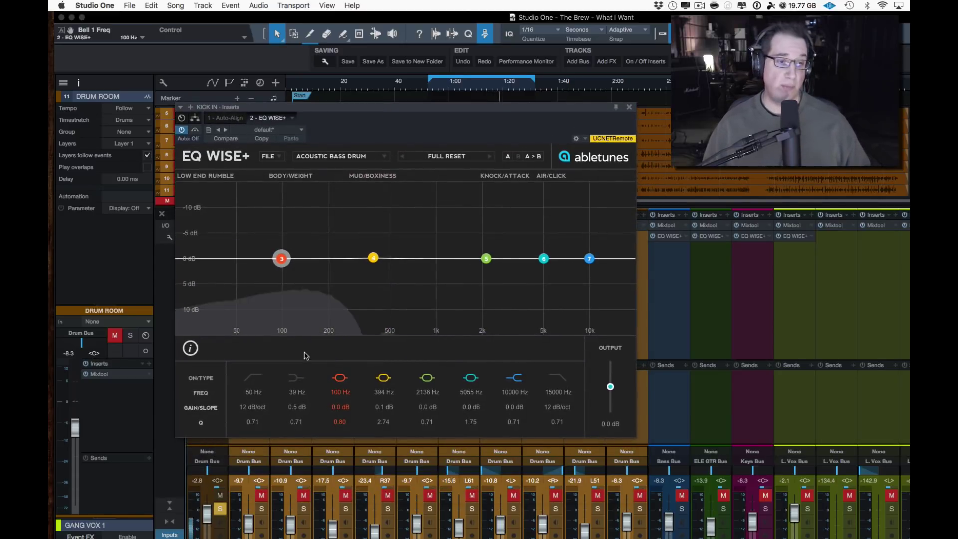
pyautogui.moveTo(206, 513); pyautogui.dragTo(207, 509)
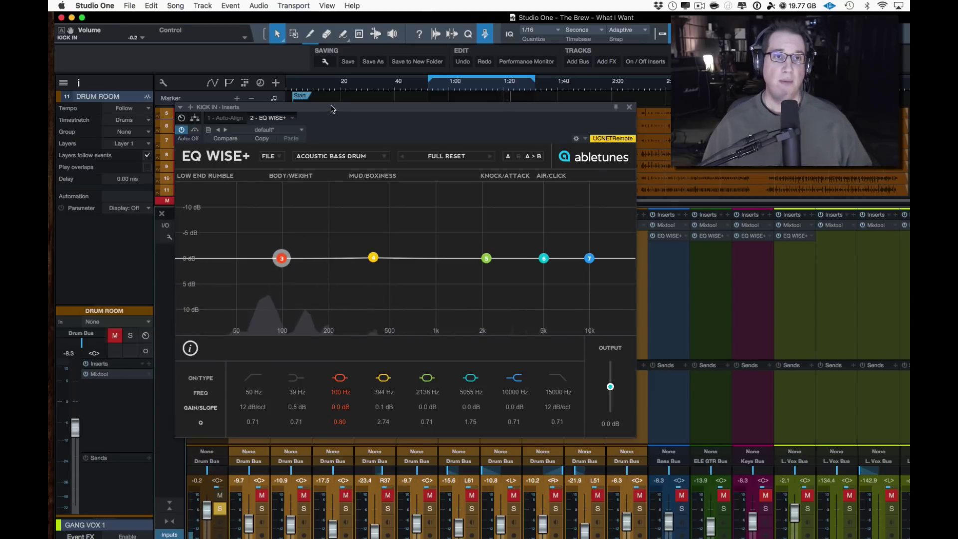
pyautogui.moveTo(331, 109); pyautogui.dragTo(323, 156)
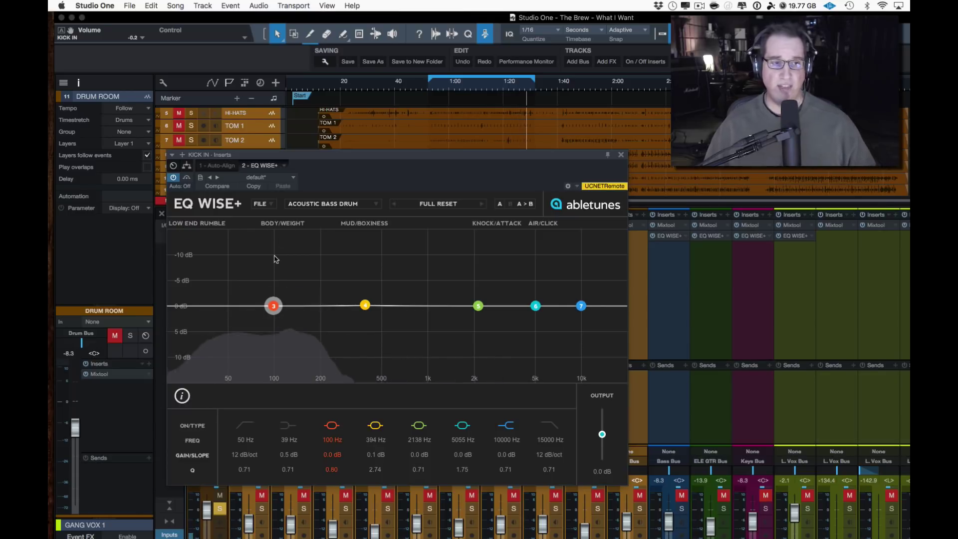
pyautogui.moveTo(273, 306); pyautogui.dragTo(227, 249)
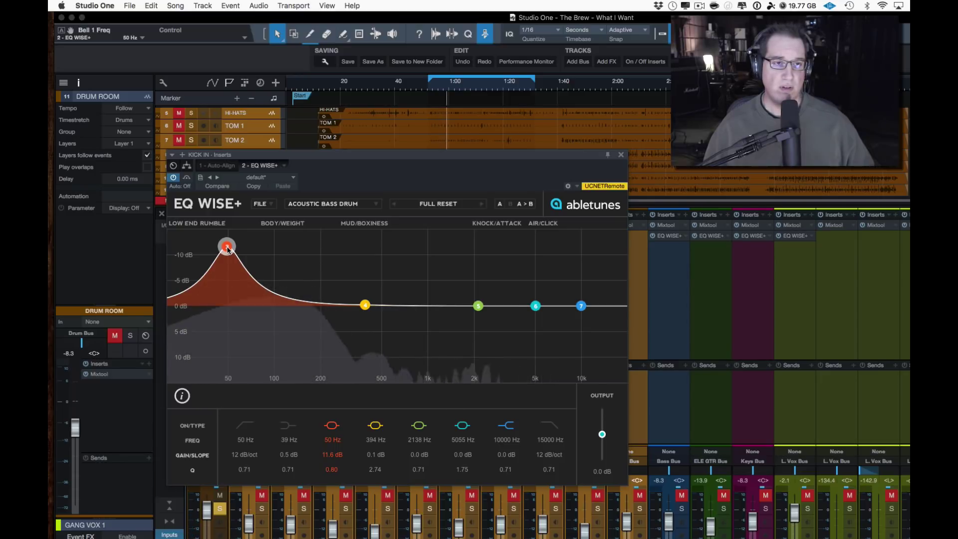
pyautogui.moveTo(228, 249); pyautogui.dragTo(228, 274)
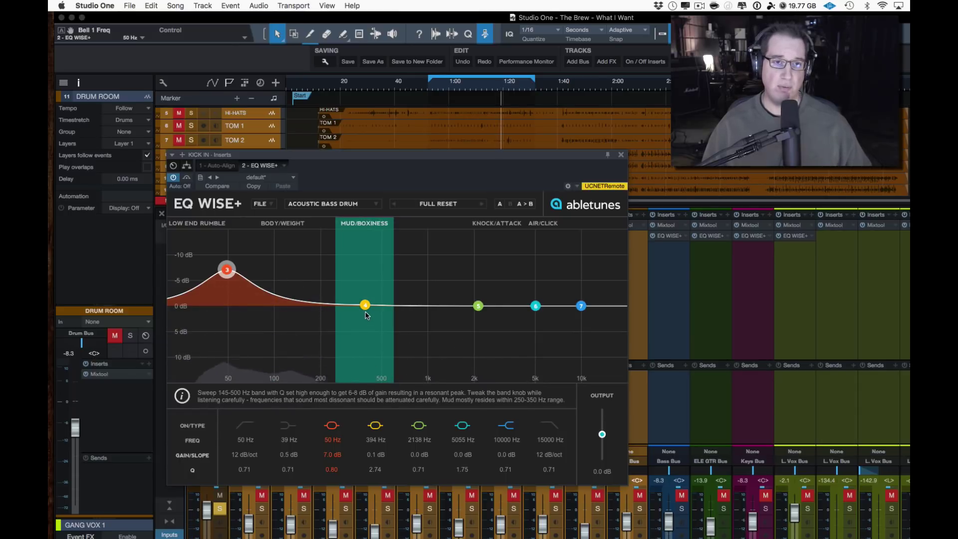
# Sweep for mud, then cut -3.8 dB at 442 Hz with a Q of 1.15.
pyautogui.moveTo(369, 306); pyautogui.dragTo(378, 326)
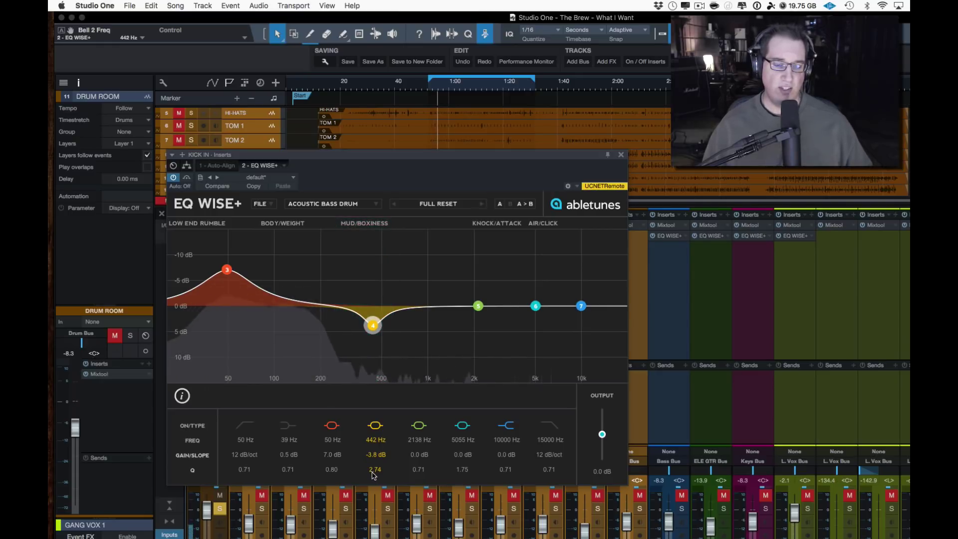
pyautogui.scroll(10, 376, 471)
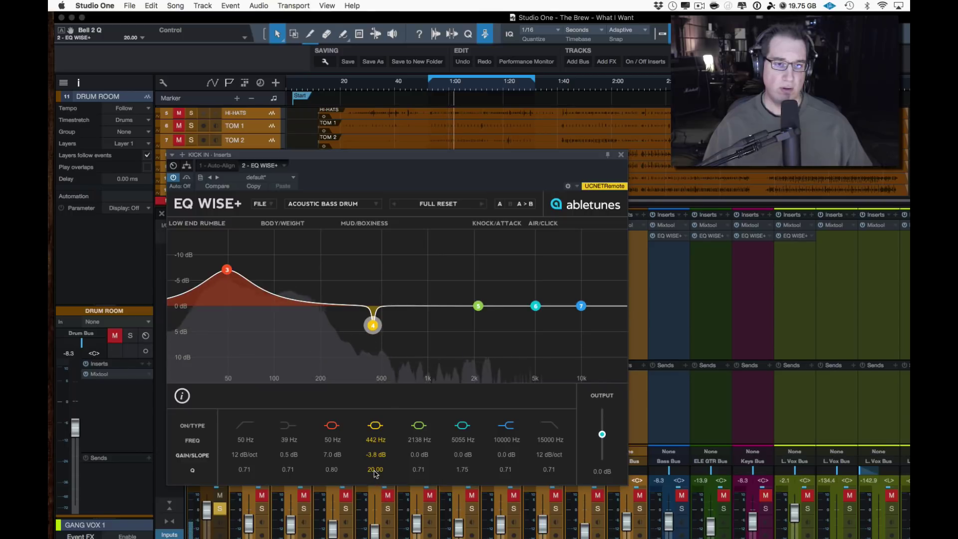
pyautogui.scroll(-3, 375, 471)
pyautogui.moveTo(372, 492); pyautogui.dragTo(381, 519)
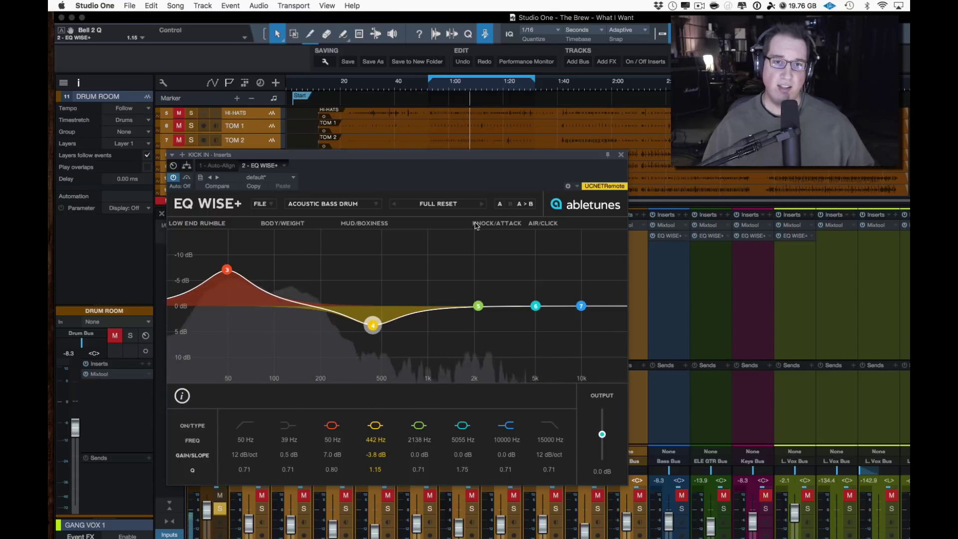
# Switch off the 2138 Hz and 10 kHz bands and boost 4.4 dB at 2239 Hz.
pyautogui.moveTo(493, 230)
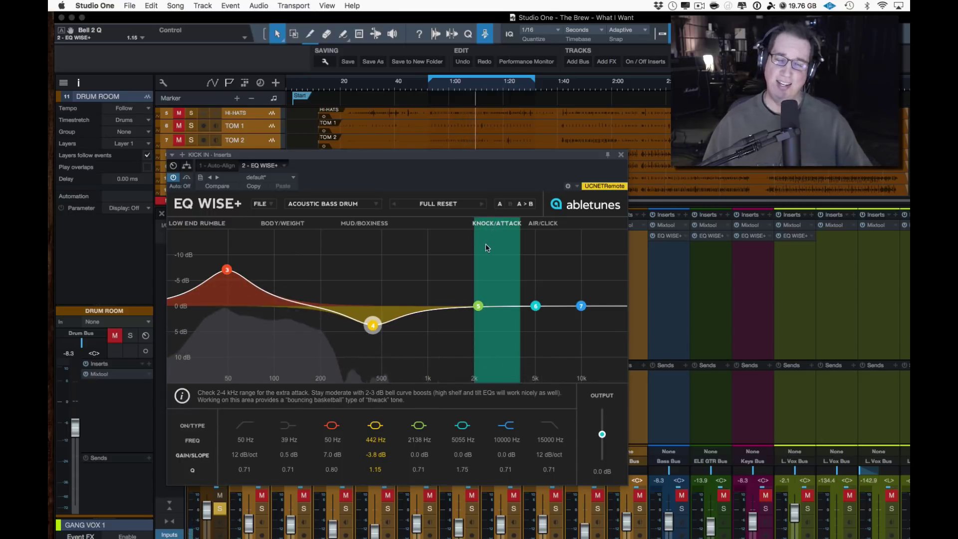
pyautogui.moveTo(545, 229)
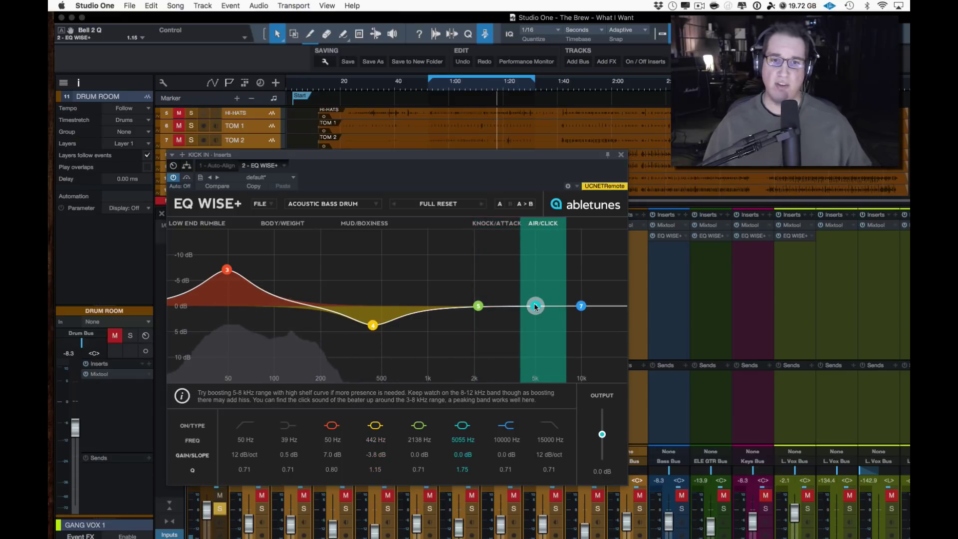
pyautogui.moveTo(535, 306); pyautogui.dragTo(499, 285)
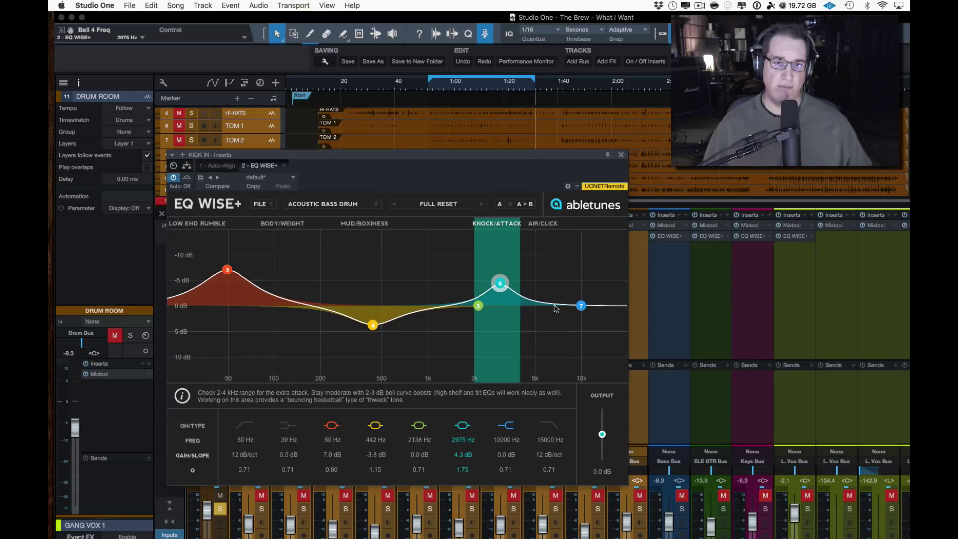
pyautogui.click(419, 426)
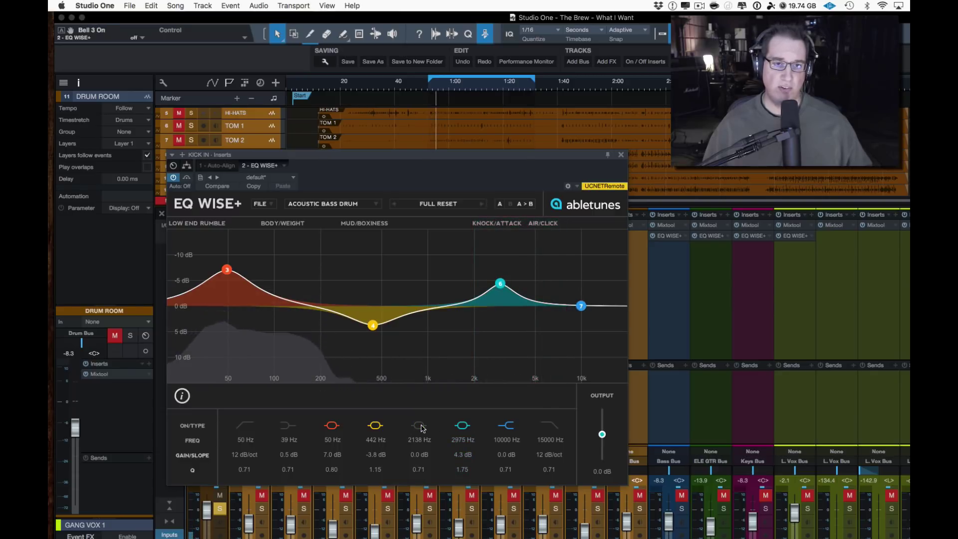
pyautogui.click(507, 425)
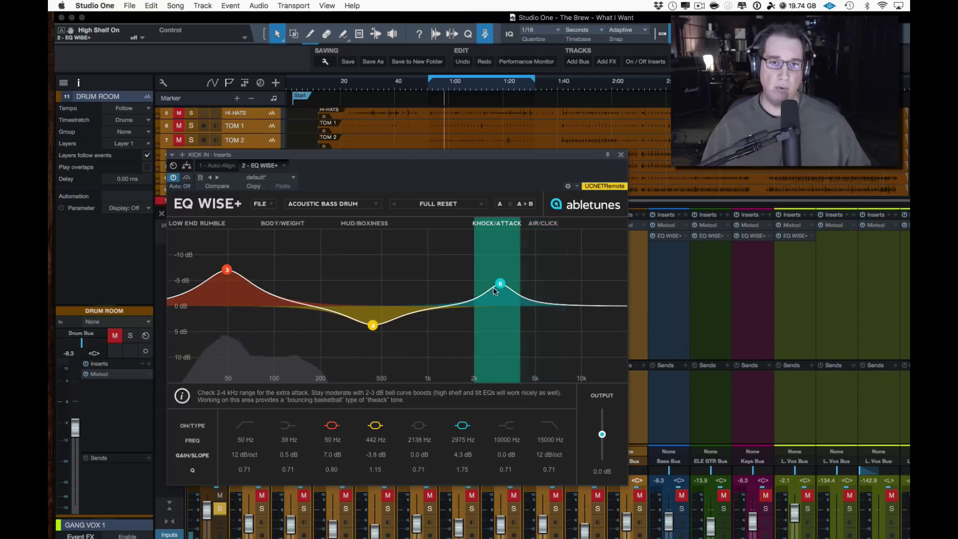
pyautogui.moveTo(499, 286); pyautogui.dragTo(496, 277)
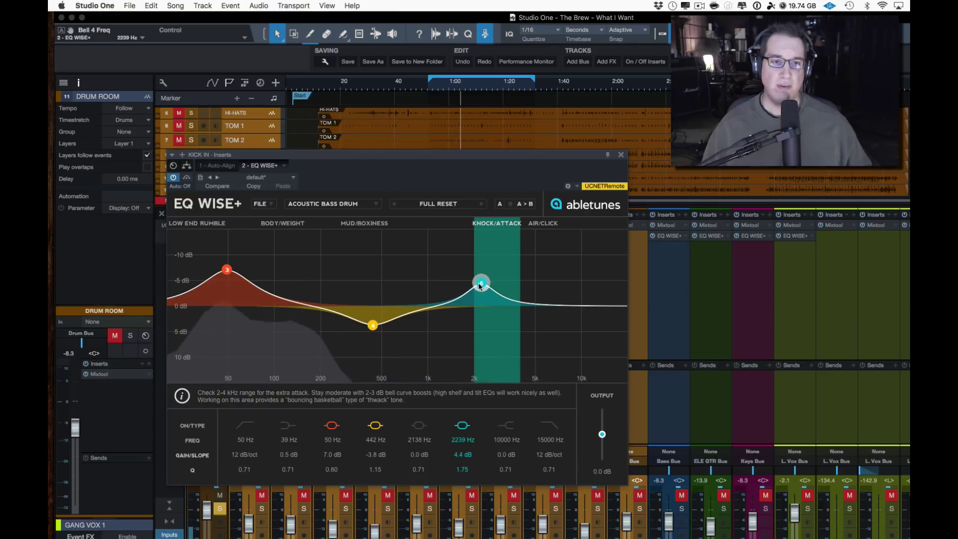
pyautogui.click(187, 181)
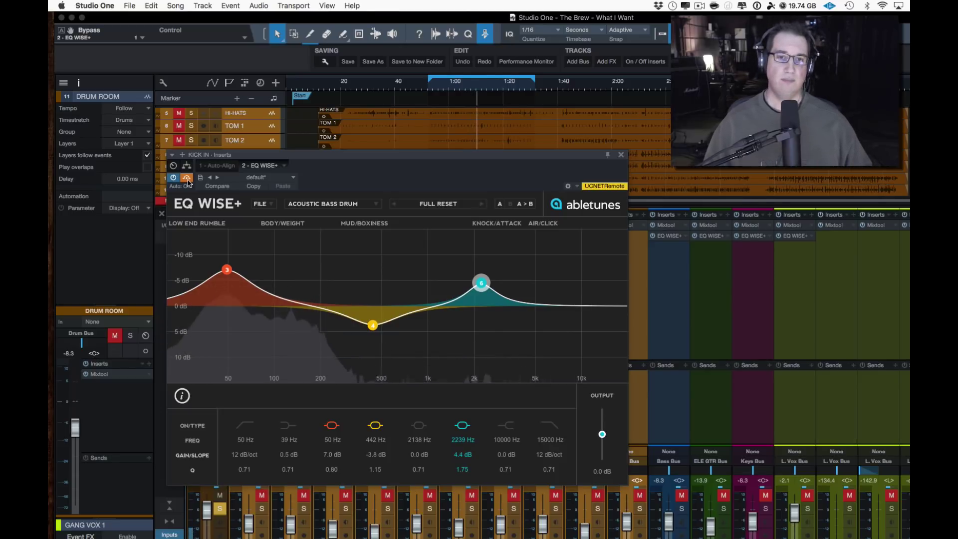
pyautogui.click(187, 181)
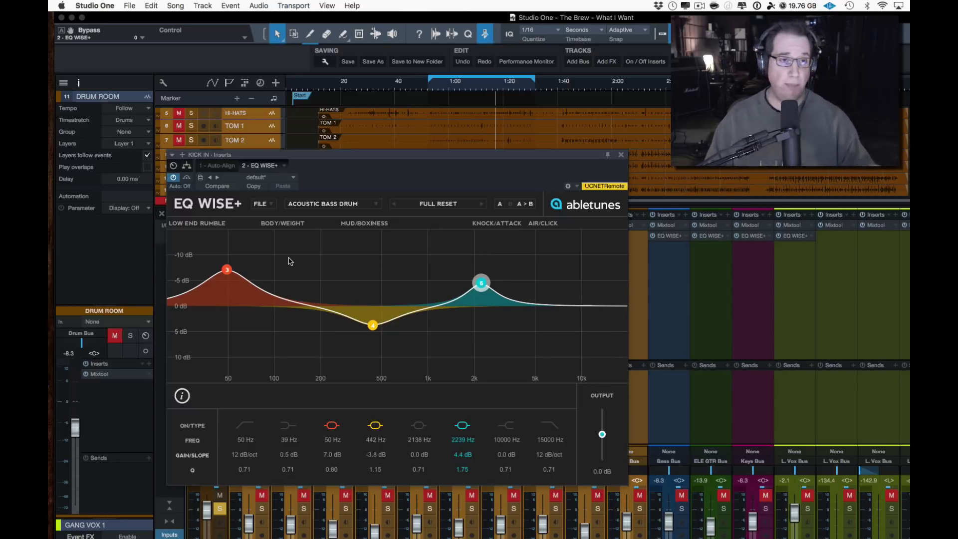
# Close the kick EQ, unmute the drum tracks and Drum Bus, and solo them.
pyautogui.click(620, 156)
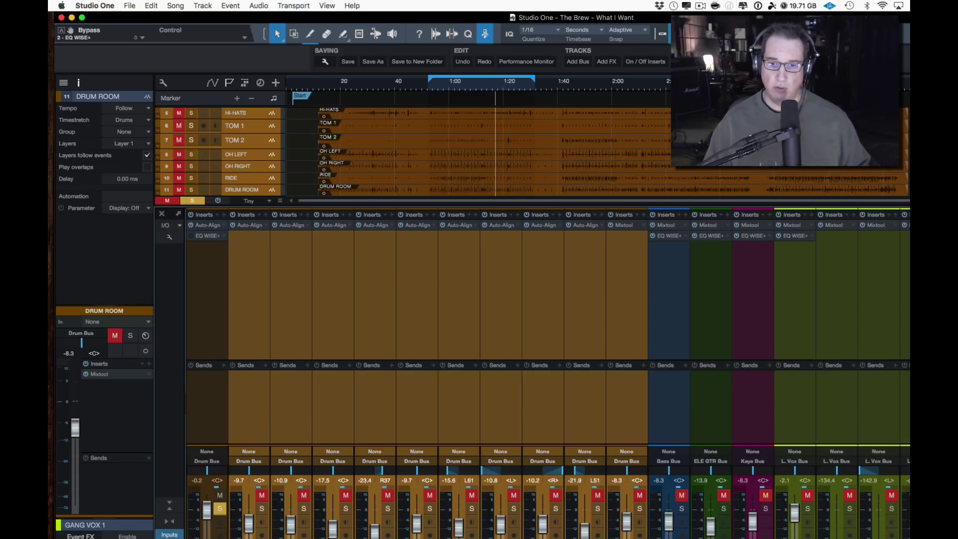
pyautogui.click(632, 504)
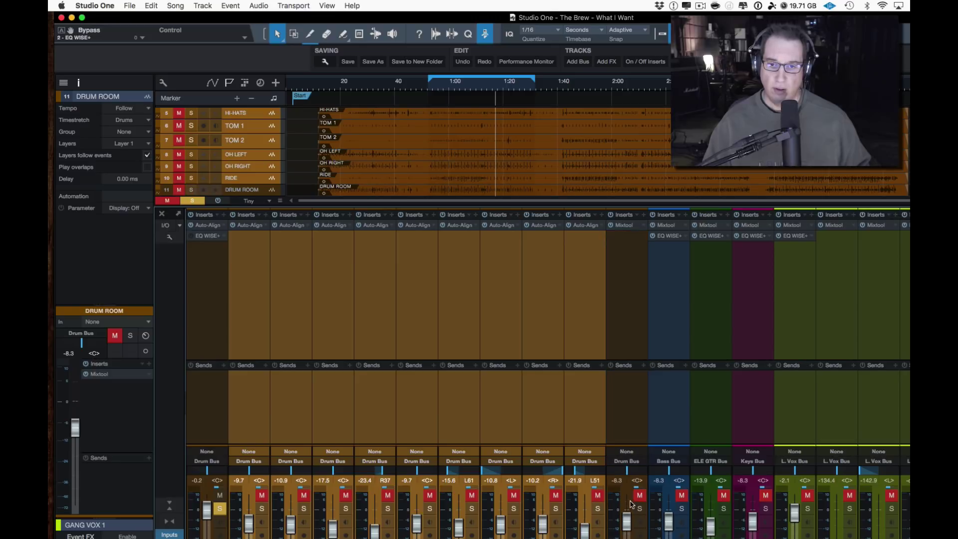
pyautogui.click(598, 509)
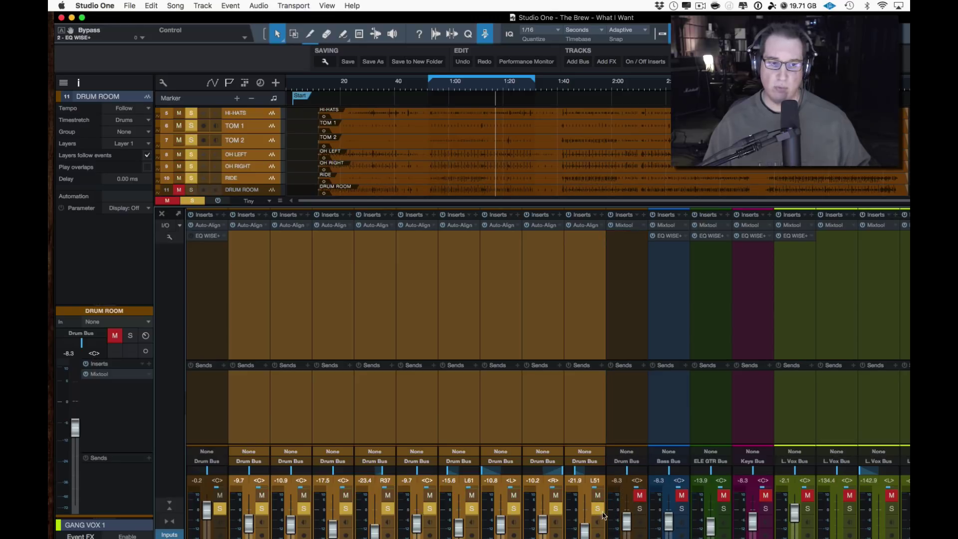
pyautogui.click(639, 509)
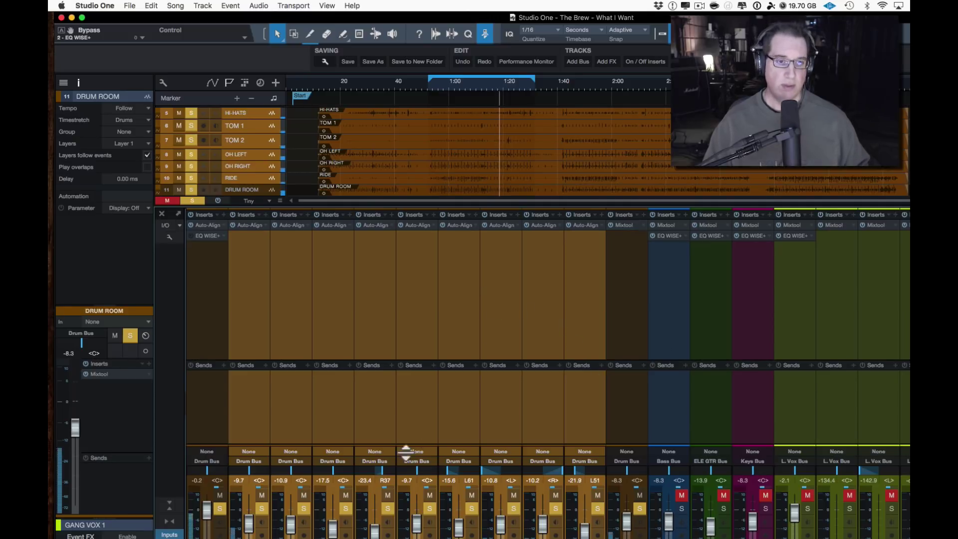
pyautogui.hscroll(3, 604, 370)
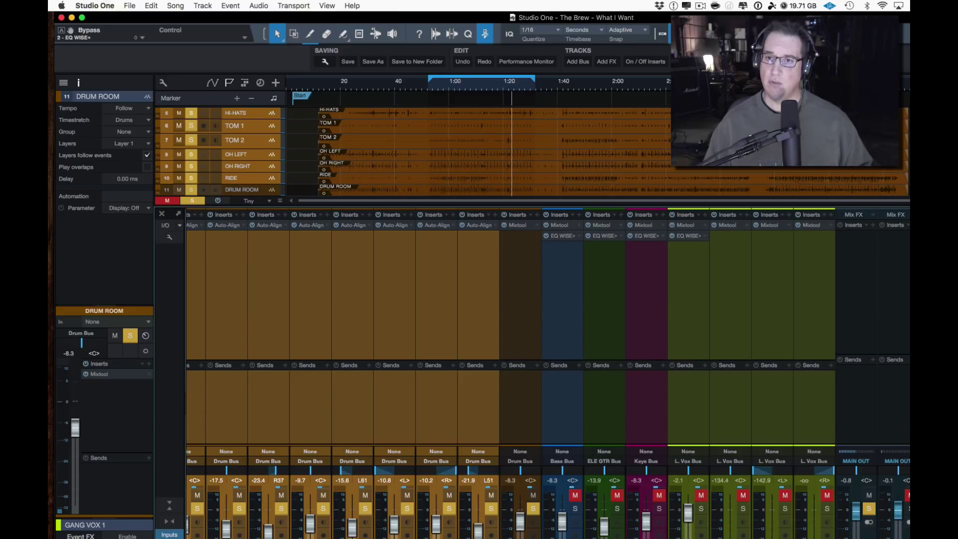
# Insert EQ Wise+ on the master bus and load the General Chart.
pyautogui.moveTo(864, 246); pyautogui.dragTo(857, 236)
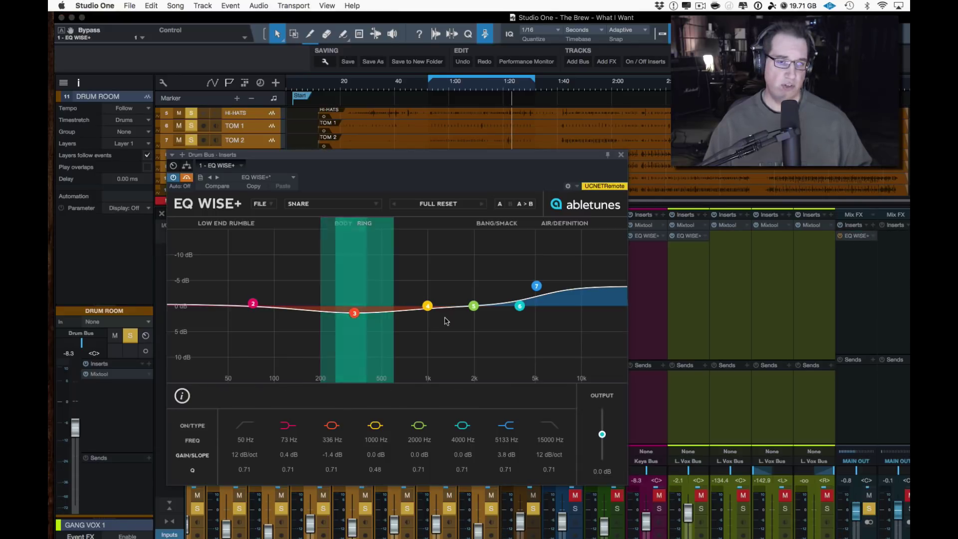
pyautogui.click(435, 204)
pyautogui.click(427, 222)
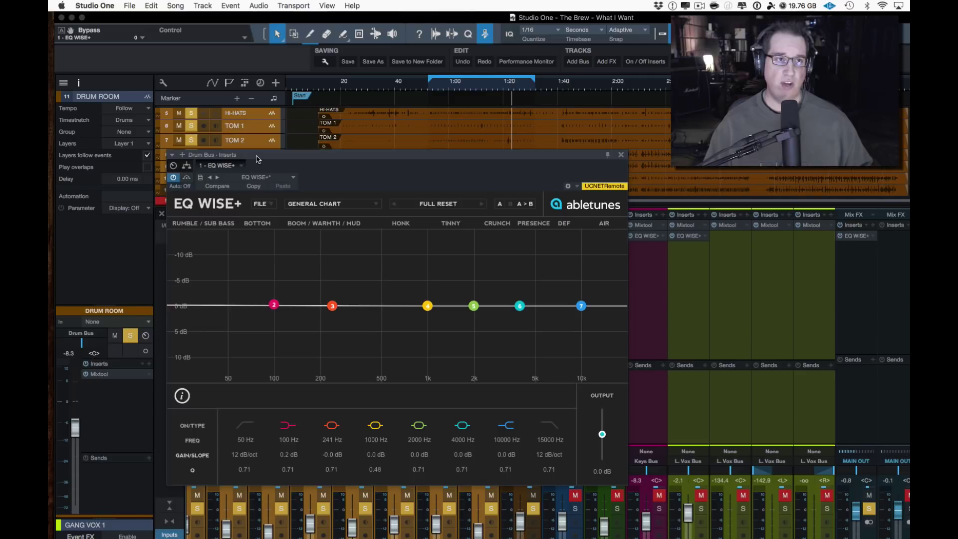
pyautogui.moveTo(258, 159)
pyautogui.mouseDown()
pyautogui.moveTo(277, 163)
pyautogui.moveTo(265, 168)
pyautogui.mouseUp()
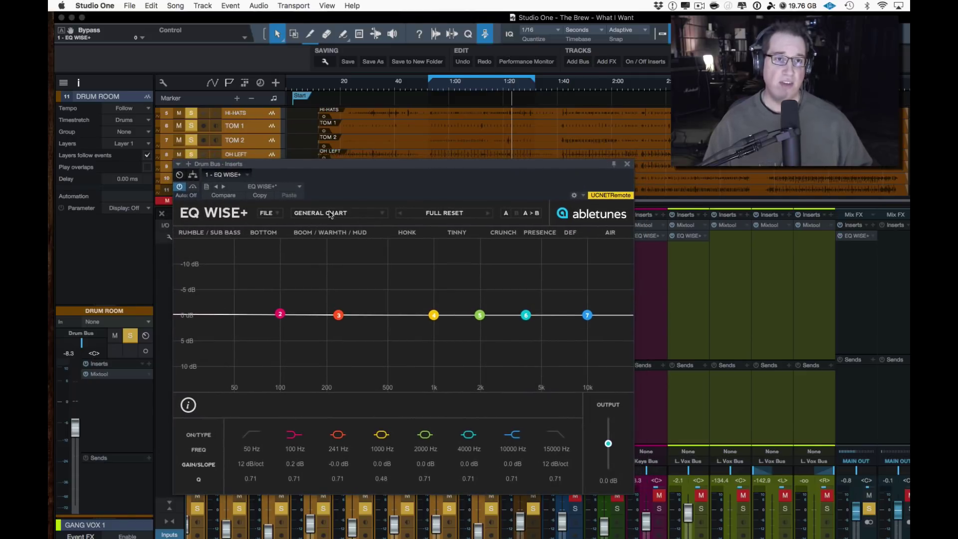
# Switch the EQ chart to General Chart 2 from the General group.
pyautogui.click(351, 216)
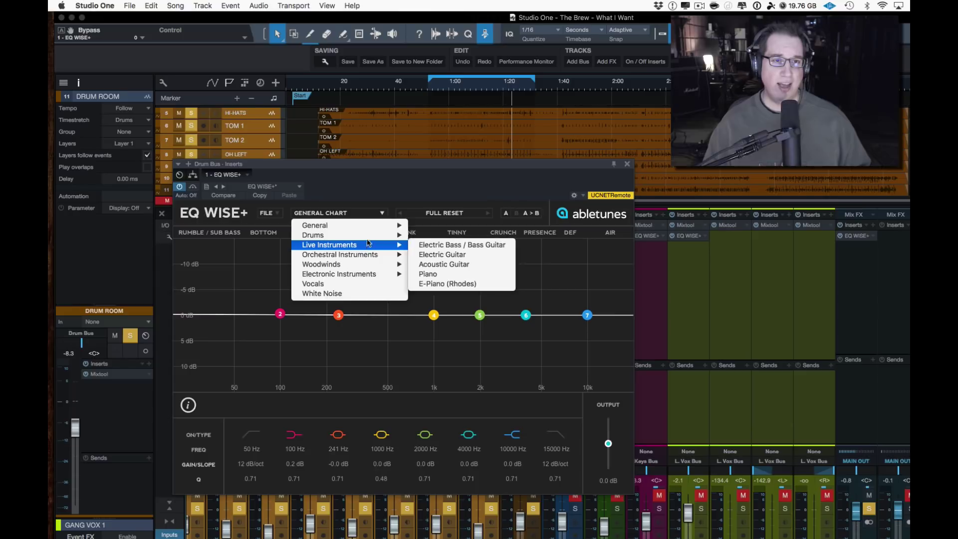
pyautogui.moveTo(368, 239)
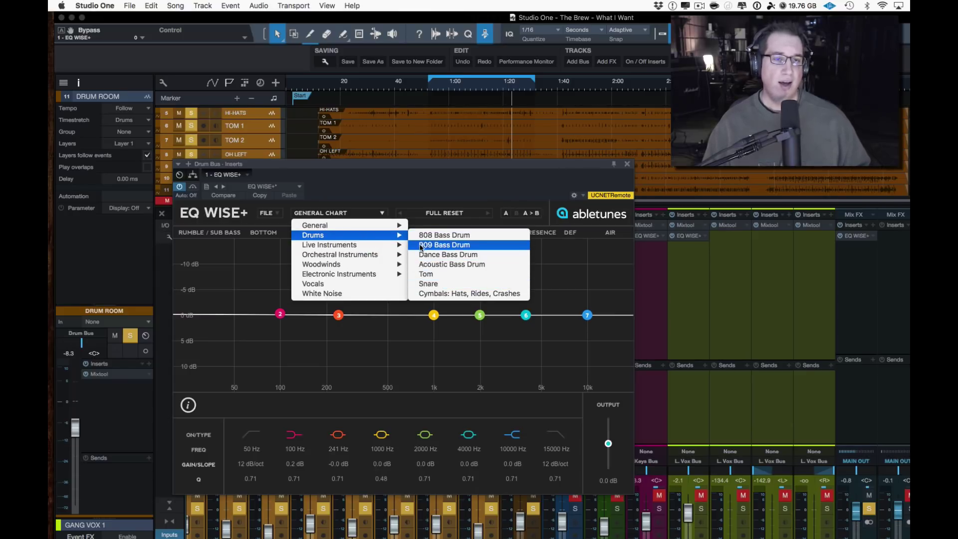
pyautogui.moveTo(393, 226)
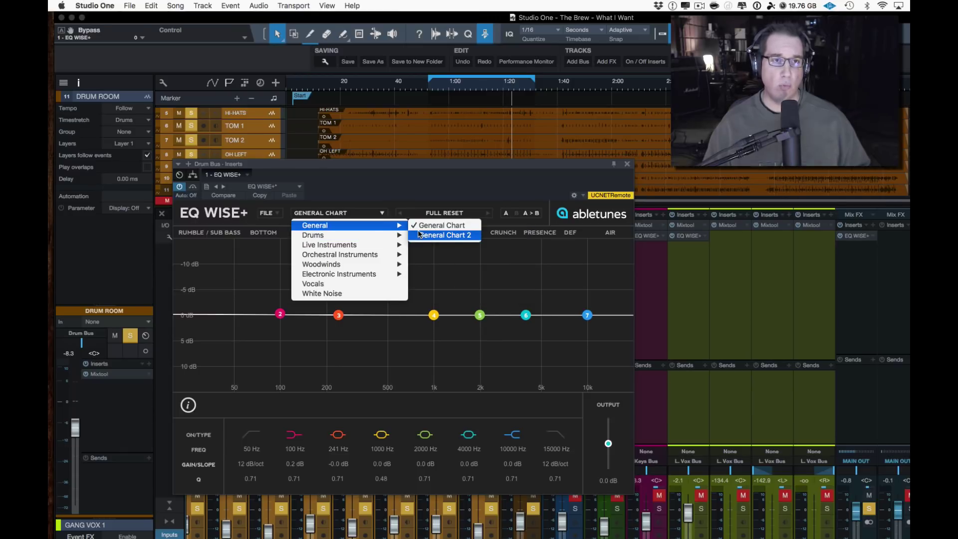
pyautogui.click(419, 234)
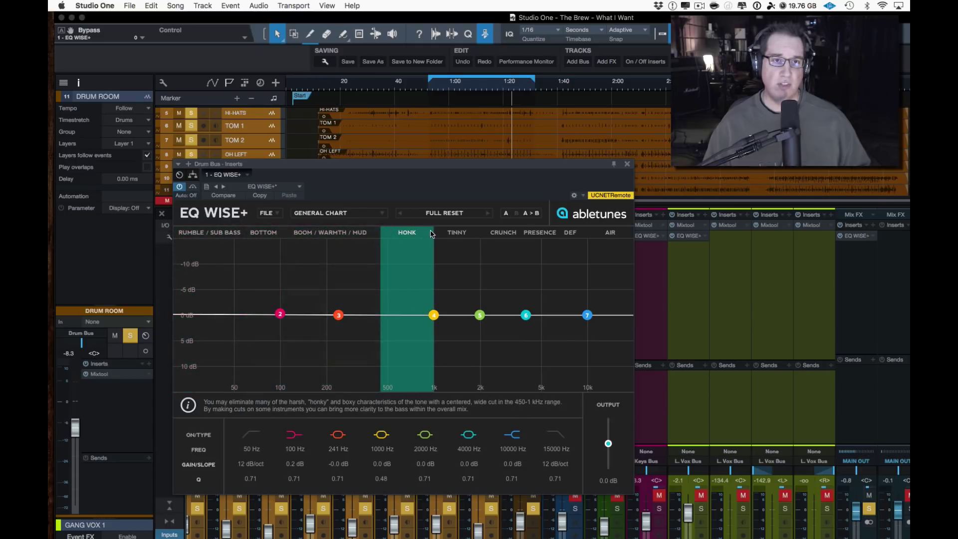
pyautogui.click(372, 216)
pyautogui.moveTo(375, 227)
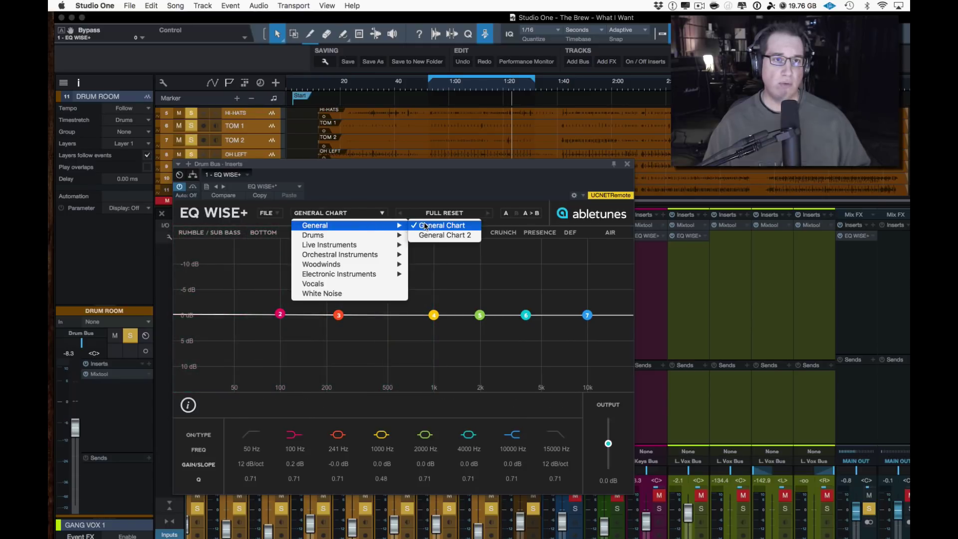
# Load General Chart 2, switch off band 2, and boost band 3 +7.9 dB at 52 Hz, Q 1.44.
pyautogui.click(434, 235)
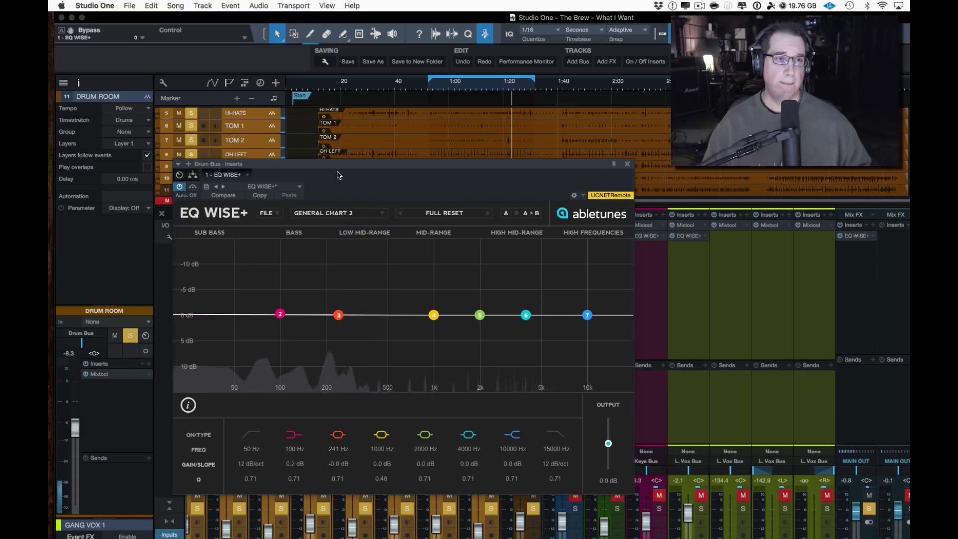
pyautogui.moveTo(306, 271)
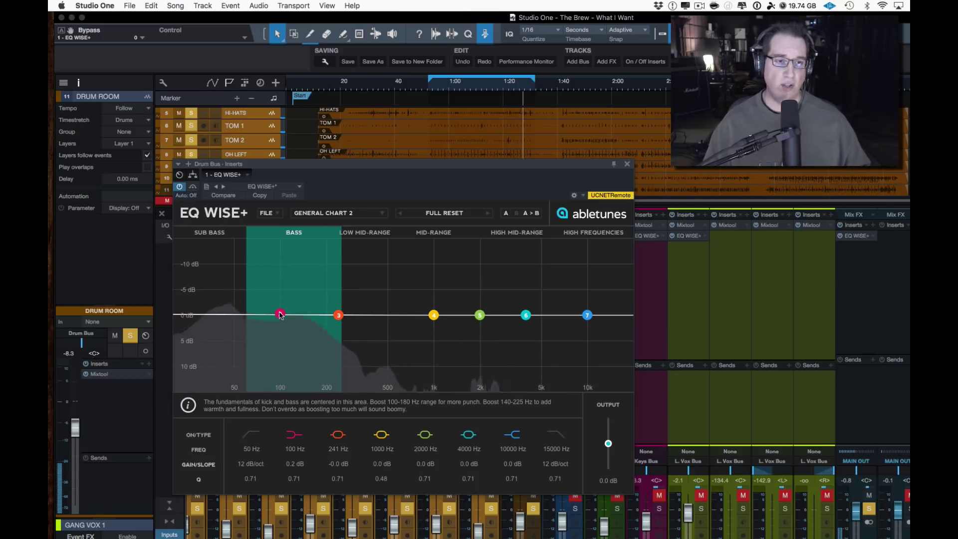
pyautogui.click(290, 434)
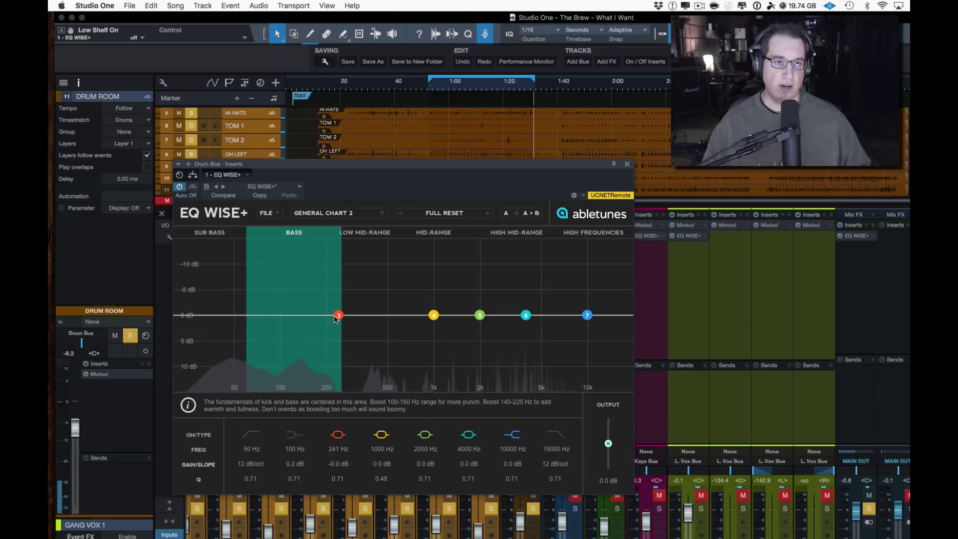
pyautogui.moveTo(339, 315); pyautogui.dragTo(237, 274)
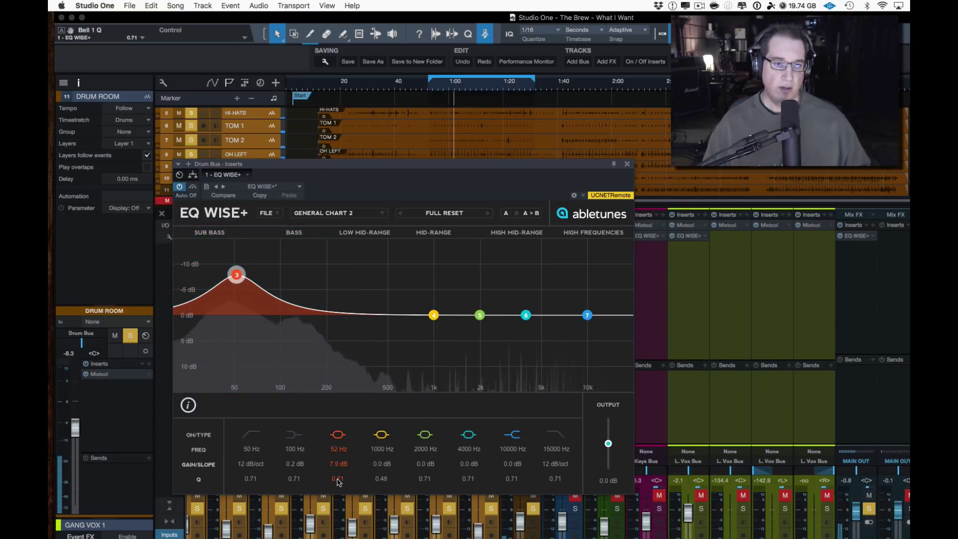
pyautogui.moveTo(338, 482); pyautogui.dragTo(338, 474)
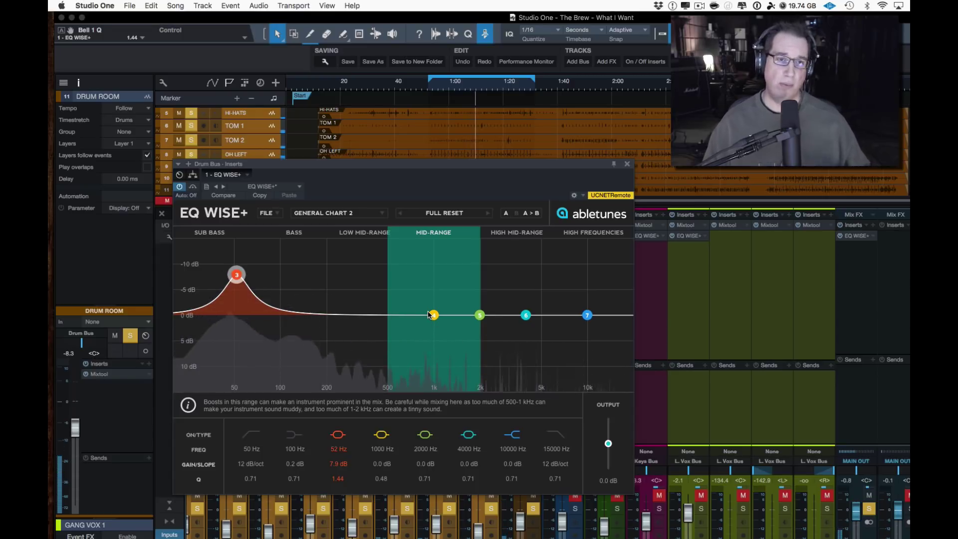
# Switch the EQ chart back to the General Chart.
pyautogui.click(382, 213)
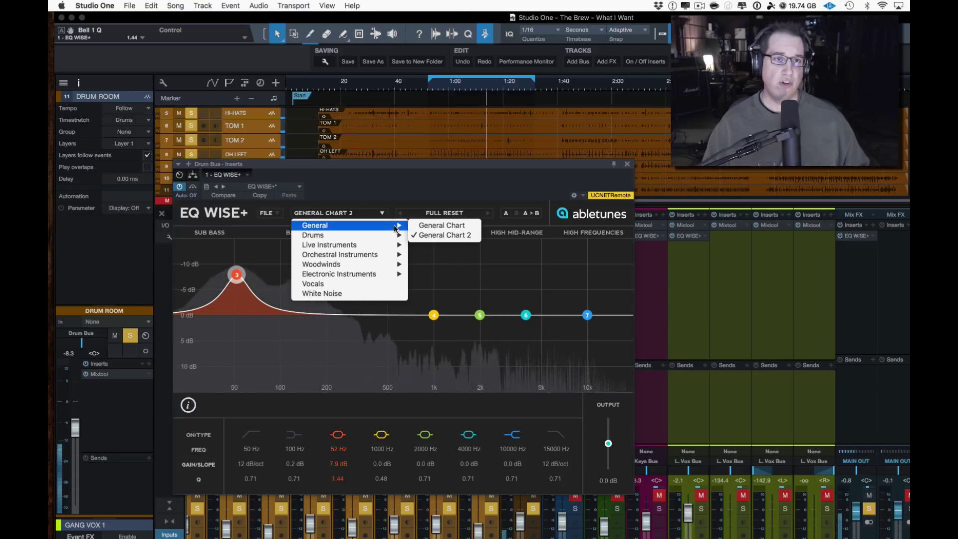
pyautogui.click(419, 225)
pyautogui.moveTo(313, 236)
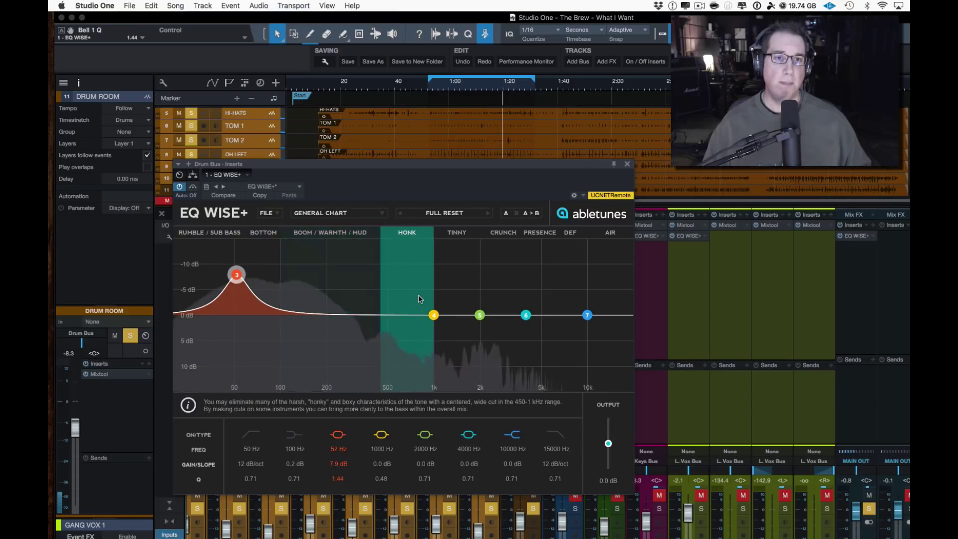
# Set band 4 to cut 4.4 dB of mud at 341 Hz with Q 1.96.
pyautogui.moveTo(433, 315); pyautogui.dragTo(330, 306)
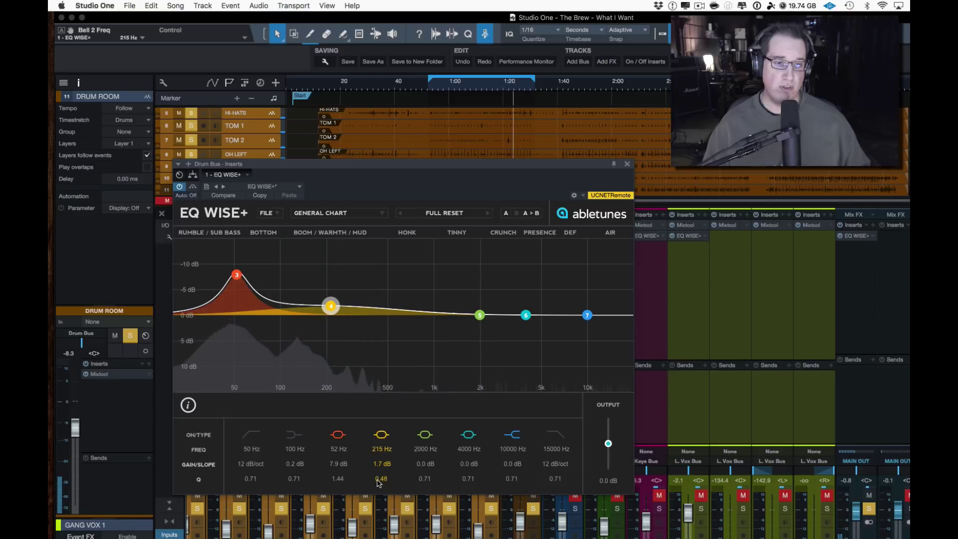
pyautogui.moveTo(388, 478); pyautogui.dragTo(374, 453)
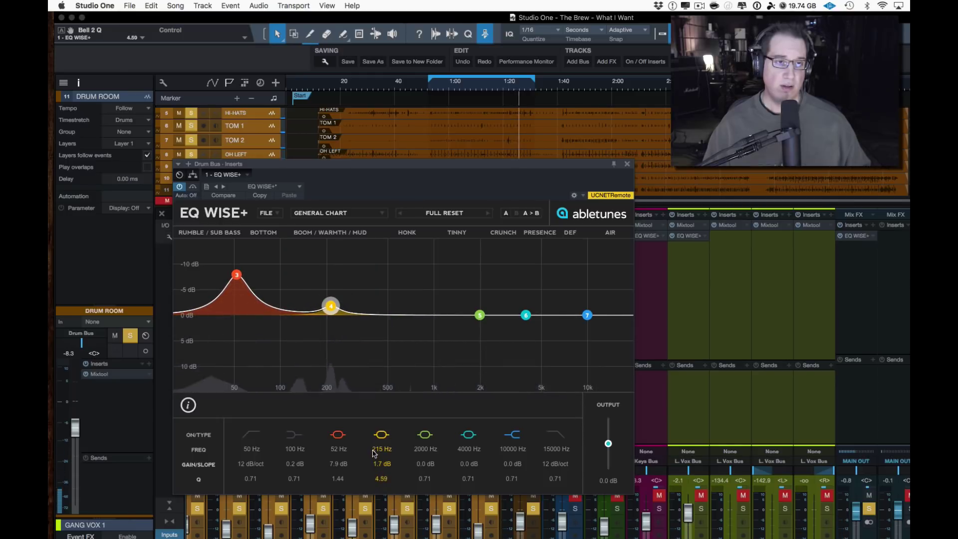
pyautogui.moveTo(331, 306); pyautogui.dragTo(328, 268)
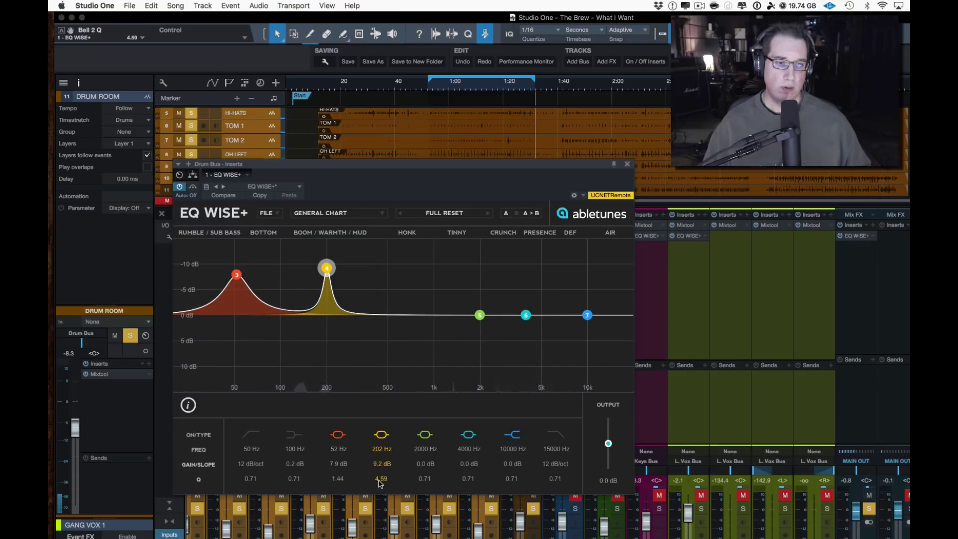
pyautogui.moveTo(381, 487); pyautogui.dragTo(381, 495)
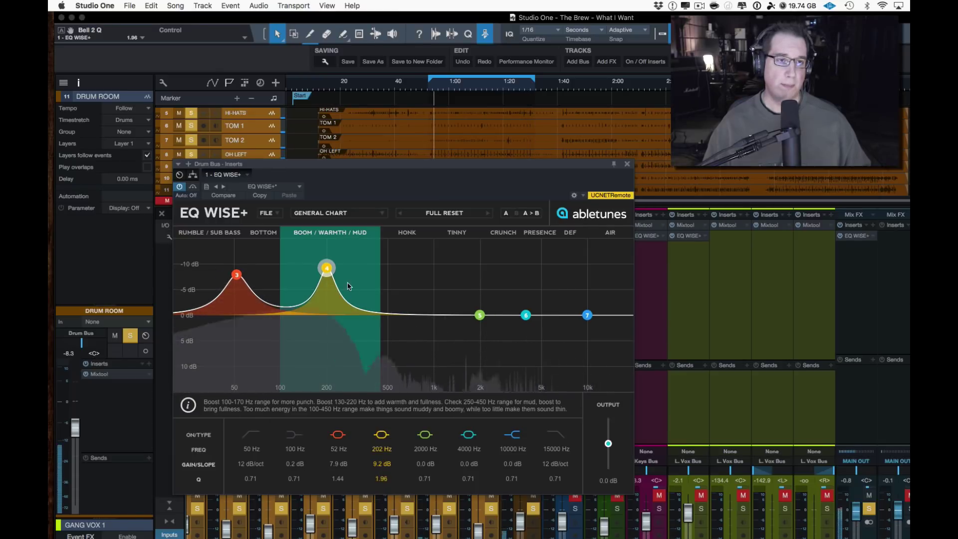
pyautogui.moveTo(326, 268); pyautogui.dragTo(363, 257)
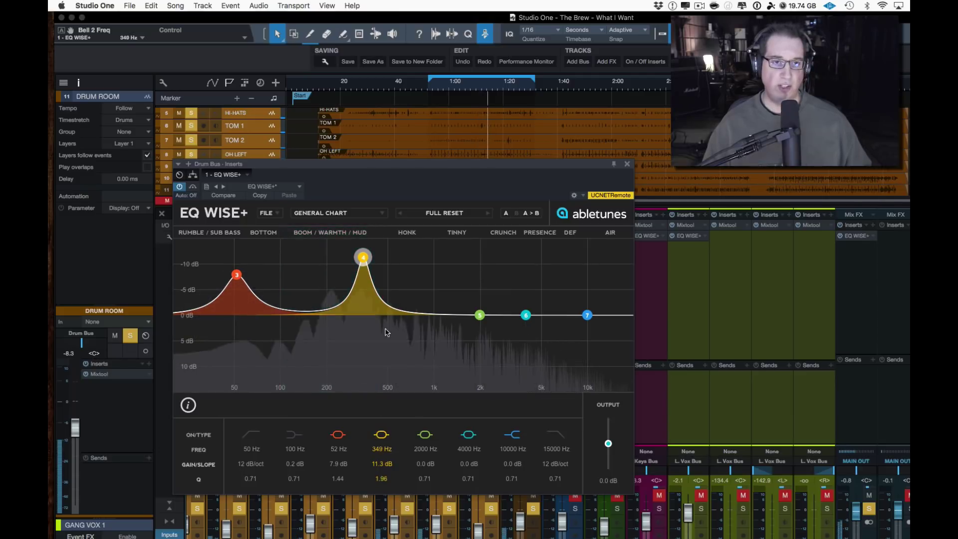
pyautogui.moveTo(363, 257); pyautogui.dragTo(361, 340)
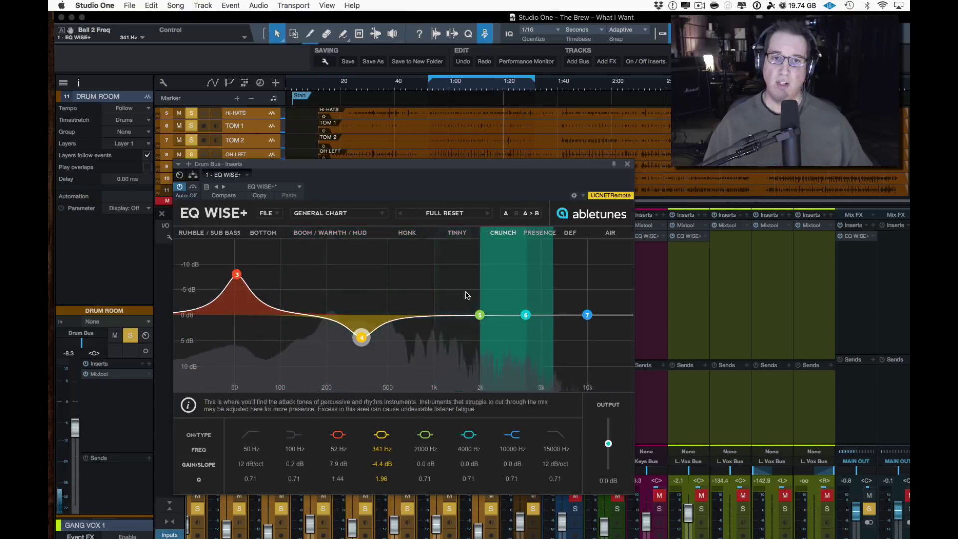
# Lift band 6 by 4.5 dB at 5016 Hz, turn off band 5, and ease sub boost to 5.6 dB.
pyautogui.click(527, 316)
pyautogui.moveTo(528, 315); pyautogui.dragTo(541, 294)
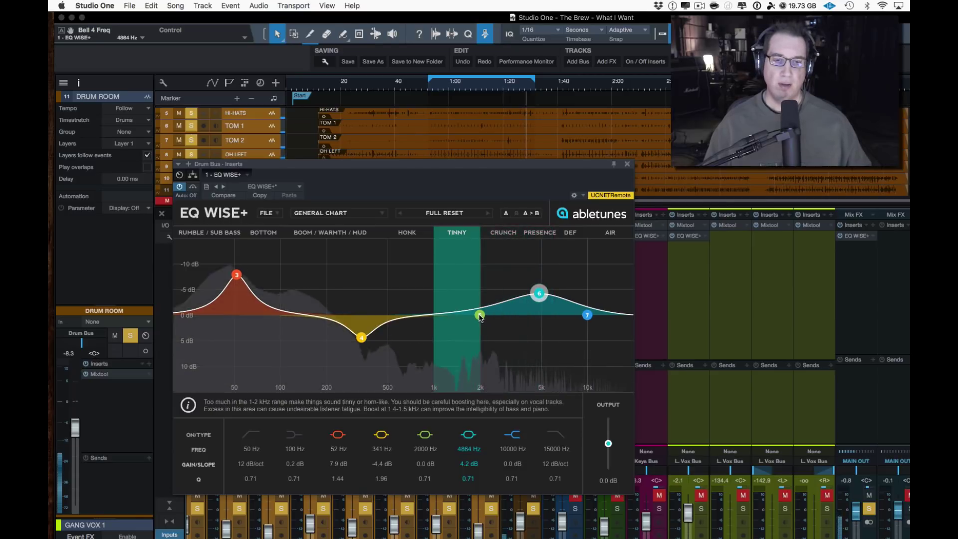
pyautogui.click(430, 434)
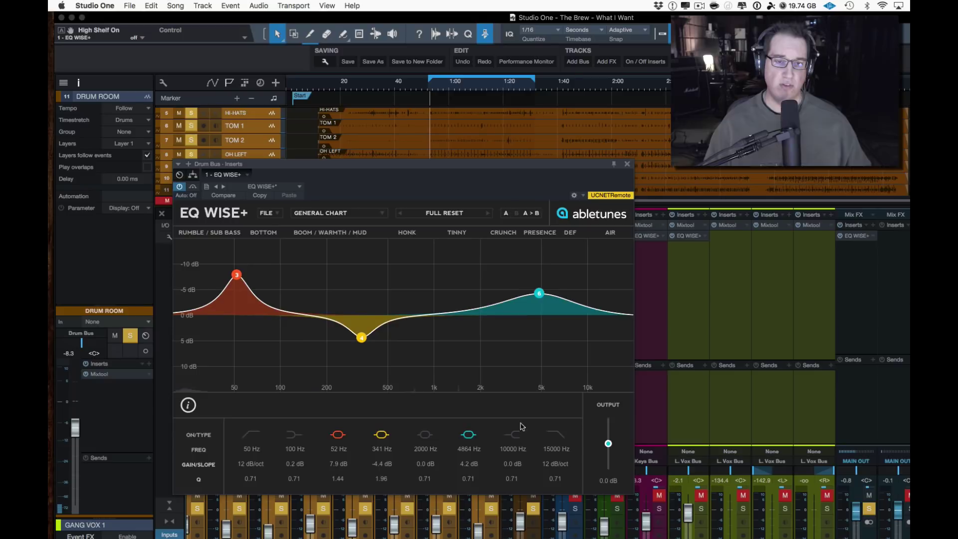
pyautogui.moveTo(539, 293); pyautogui.dragTo(540, 293)
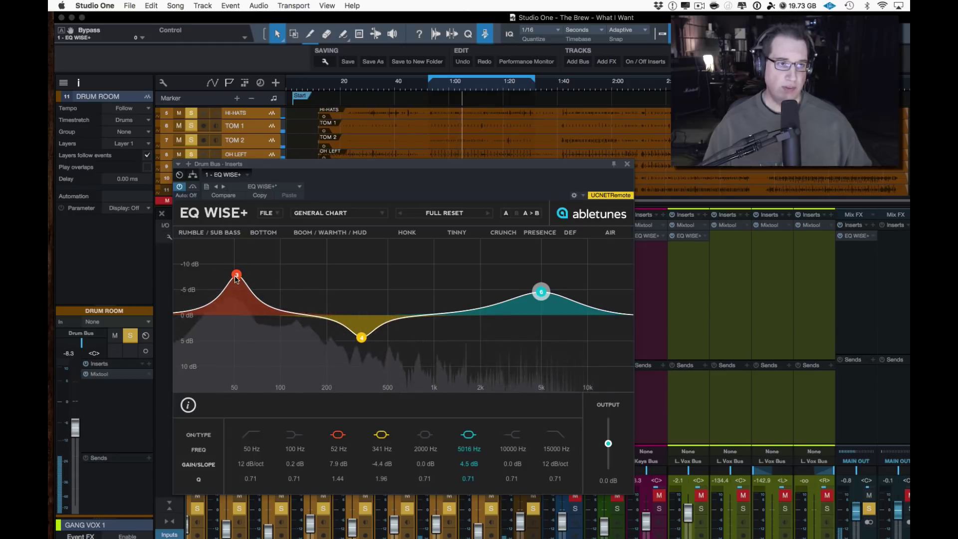
pyautogui.moveTo(236, 278); pyautogui.dragTo(233, 290)
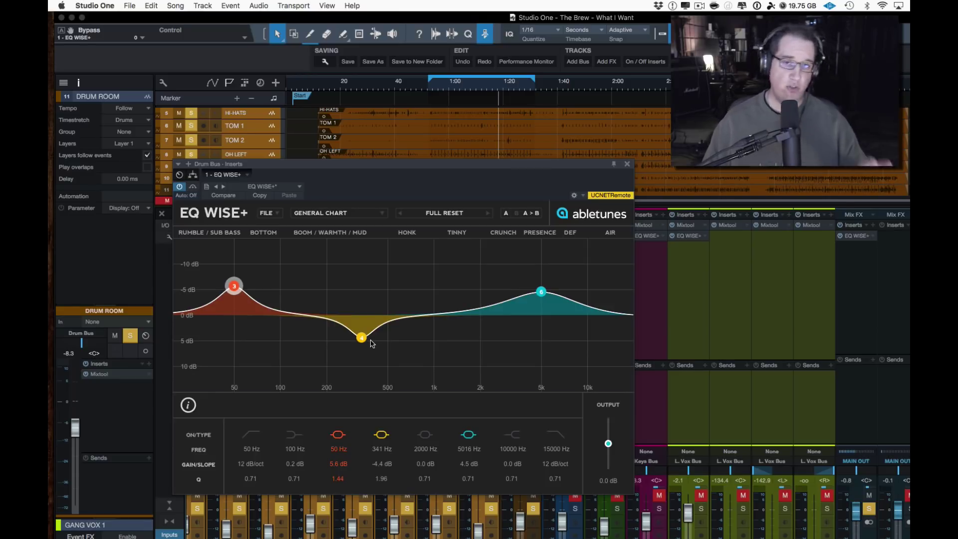
# Close the master EQ, raise the ELE GTR Bus fader to -7.5 dB, and open its EQ Wise+.
pyautogui.click(627, 164)
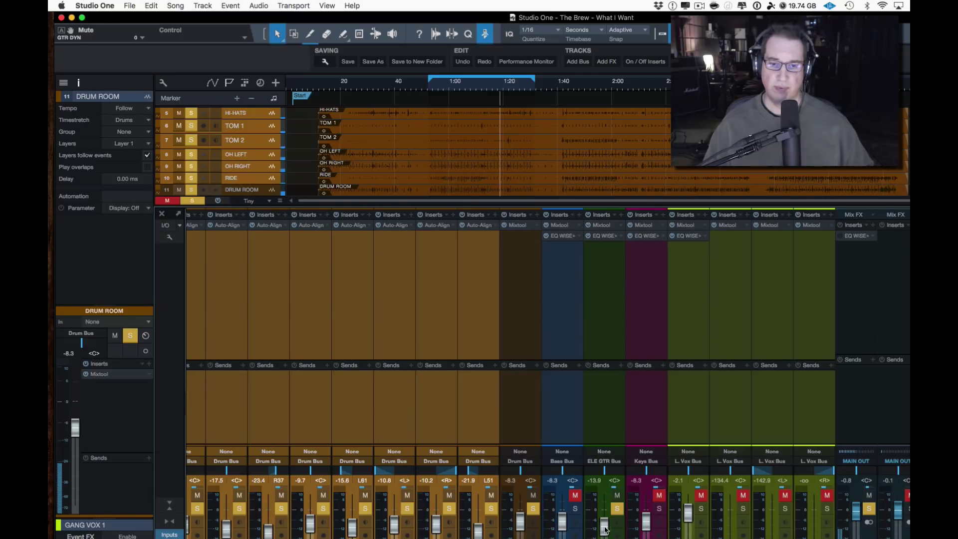
pyautogui.moveTo(605, 531); pyautogui.dragTo(608, 526)
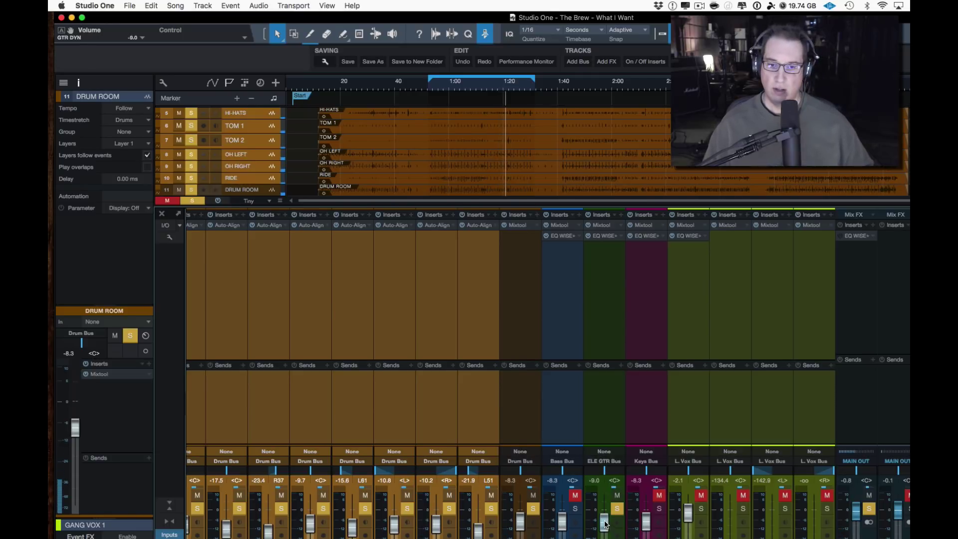
pyautogui.click(605, 235)
pyautogui.moveTo(430, 179); pyautogui.dragTo(400, 194)
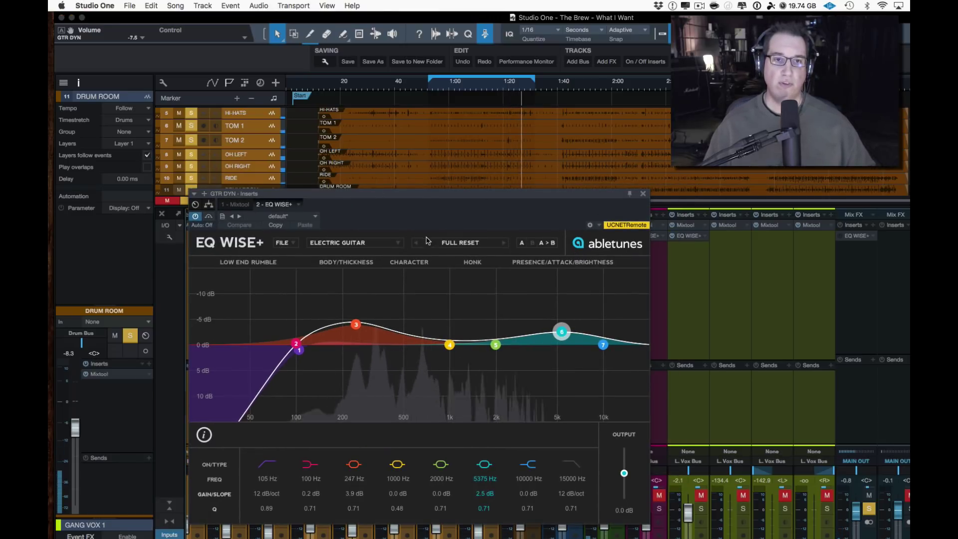
# Reset the guitar EQ to a flat General Chart and stop playback.
pyautogui.click(441, 243)
pyautogui.click(438, 220)
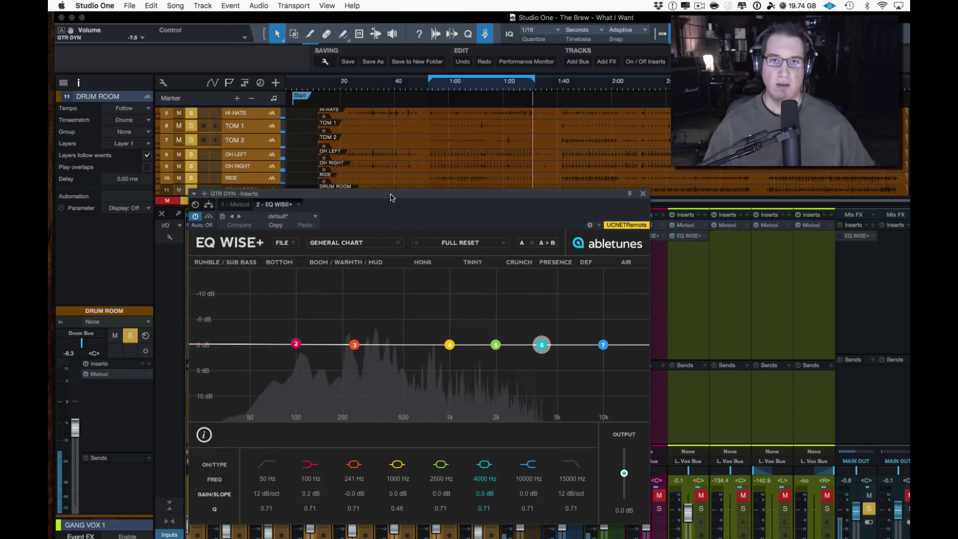
pyautogui.moveTo(391, 196); pyautogui.dragTo(385, 170)
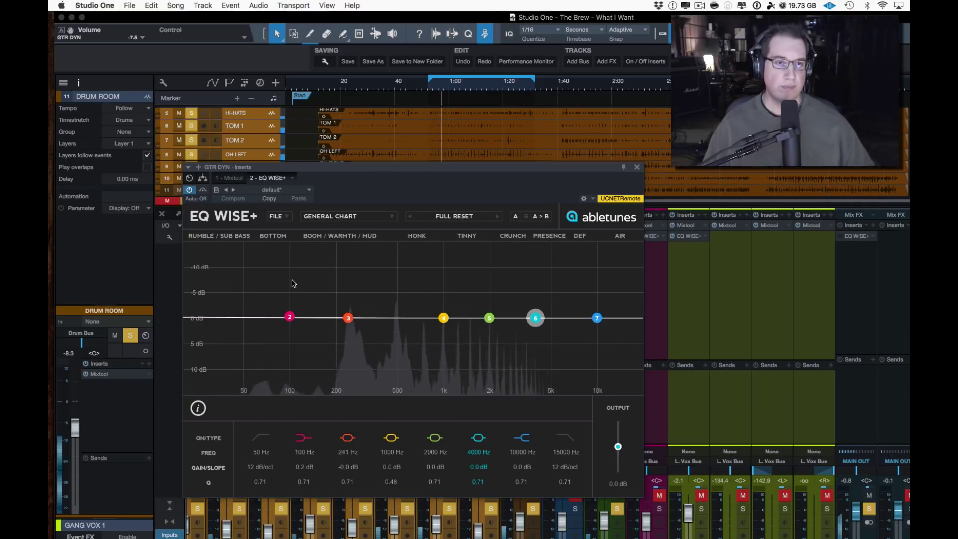
pyautogui.press('space')
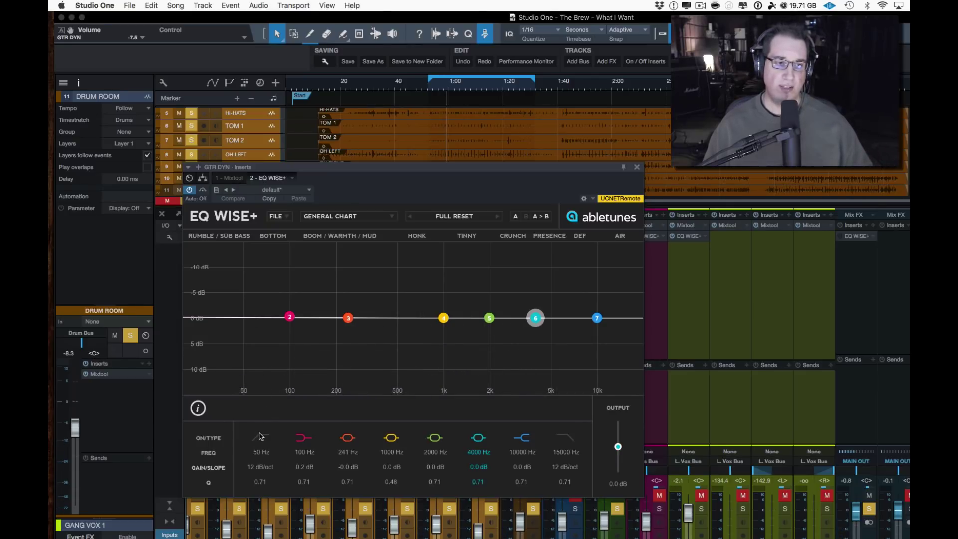
# Enable a 12 dB/oct low cut at about 130 Hz, turn off the low shelf, and resume playback.
pyautogui.click(260, 438)
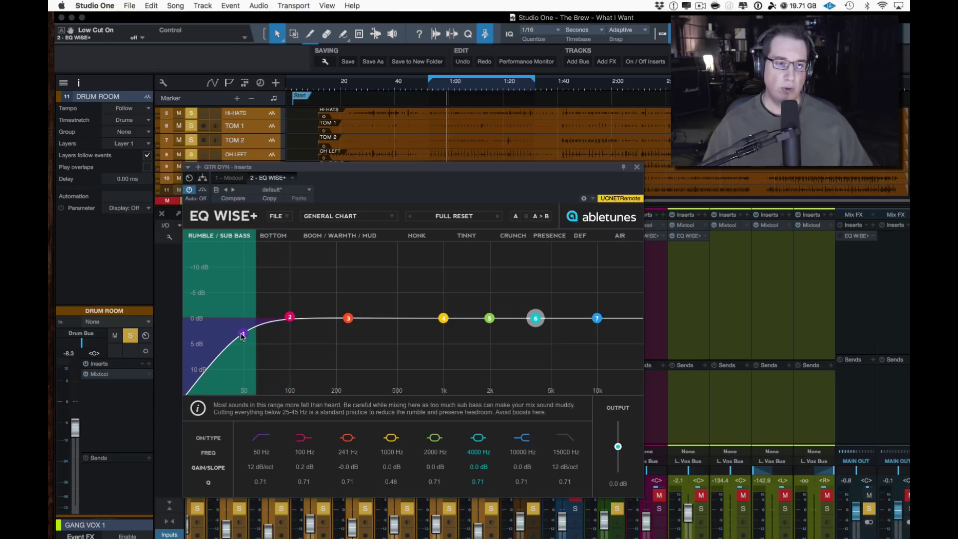
pyautogui.moveTo(241, 336); pyautogui.dragTo(265, 319)
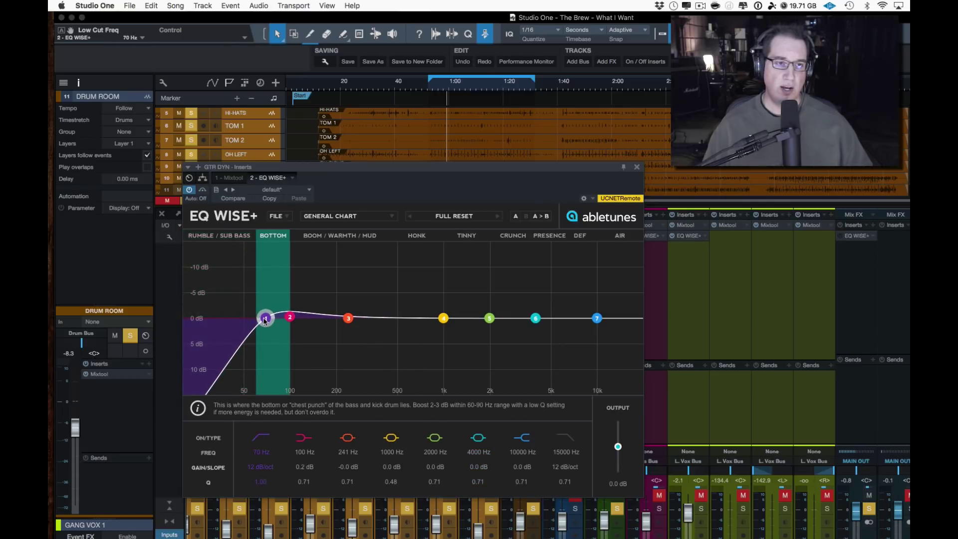
pyautogui.click(305, 439)
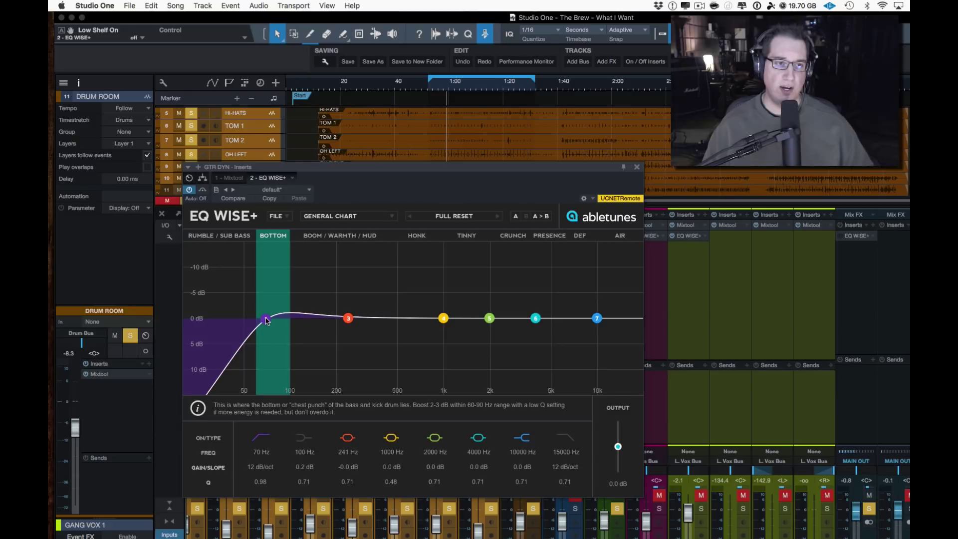
pyautogui.moveTo(267, 321); pyautogui.dragTo(324, 322)
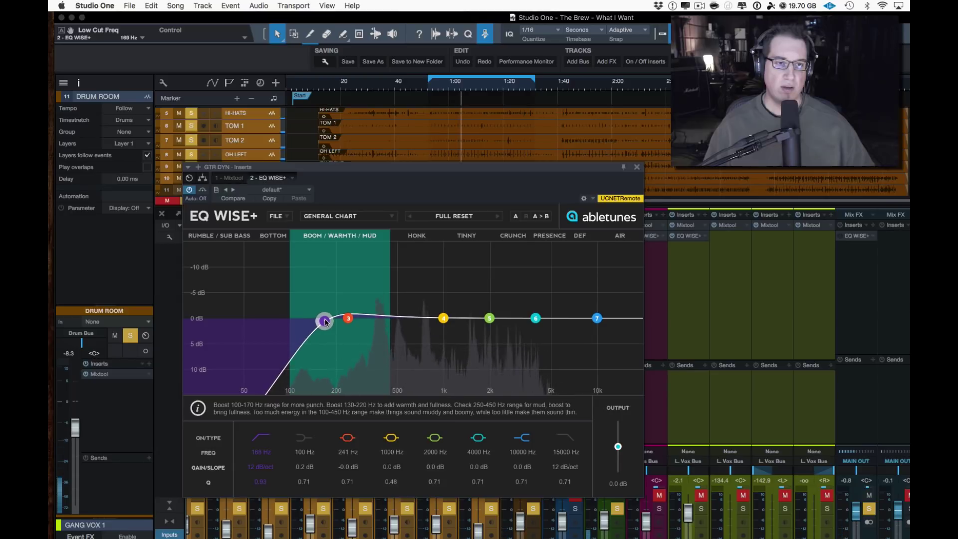
pyautogui.moveTo(325, 322); pyautogui.dragTo(418, 316)
pyautogui.moveTo(328, 321); pyautogui.dragTo(363, 319)
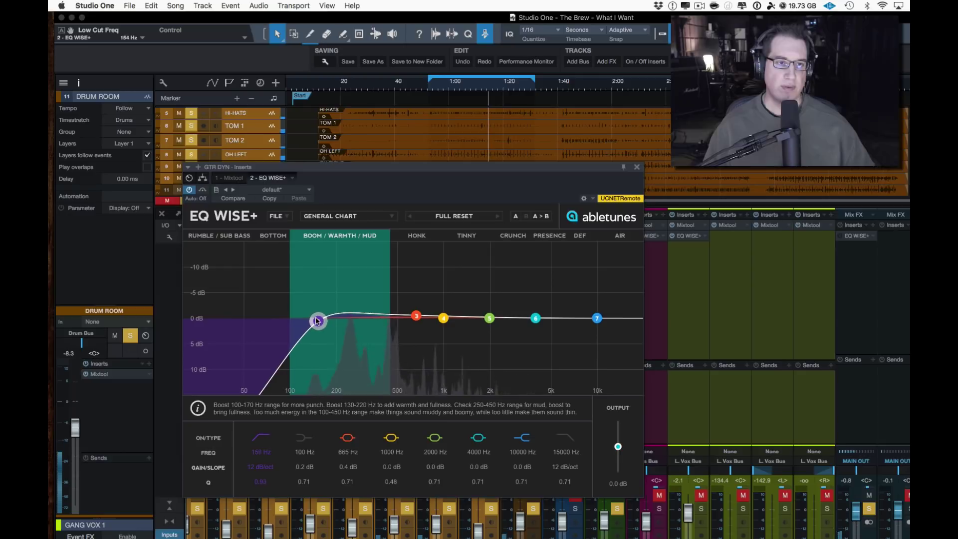
pyautogui.moveTo(315, 325); pyautogui.dragTo(315, 325)
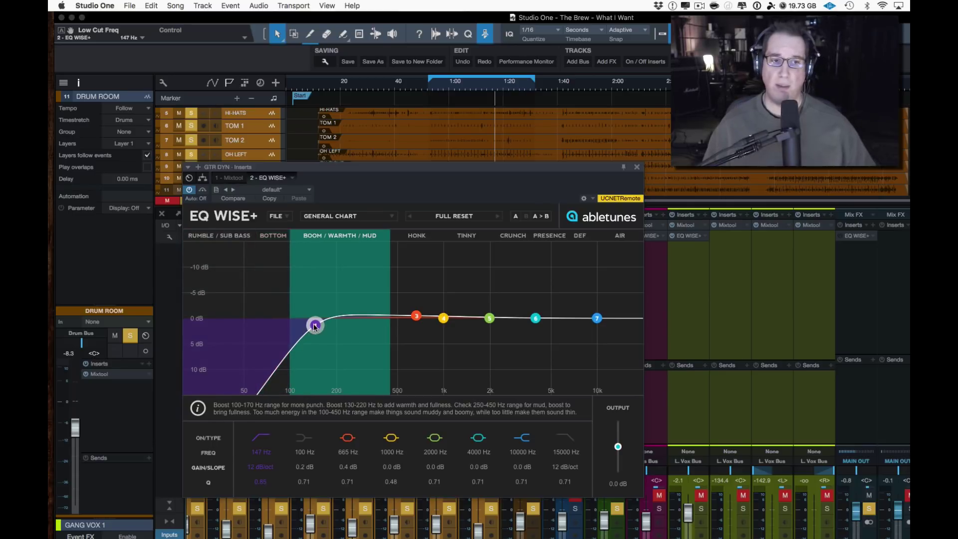
pyautogui.moveTo(313, 323); pyautogui.dragTo(308, 324)
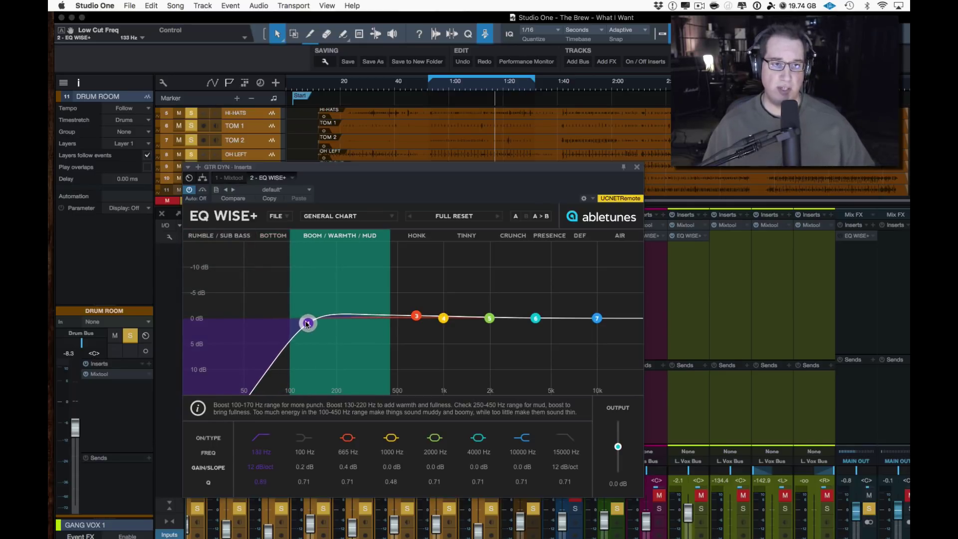
pyautogui.press('space')
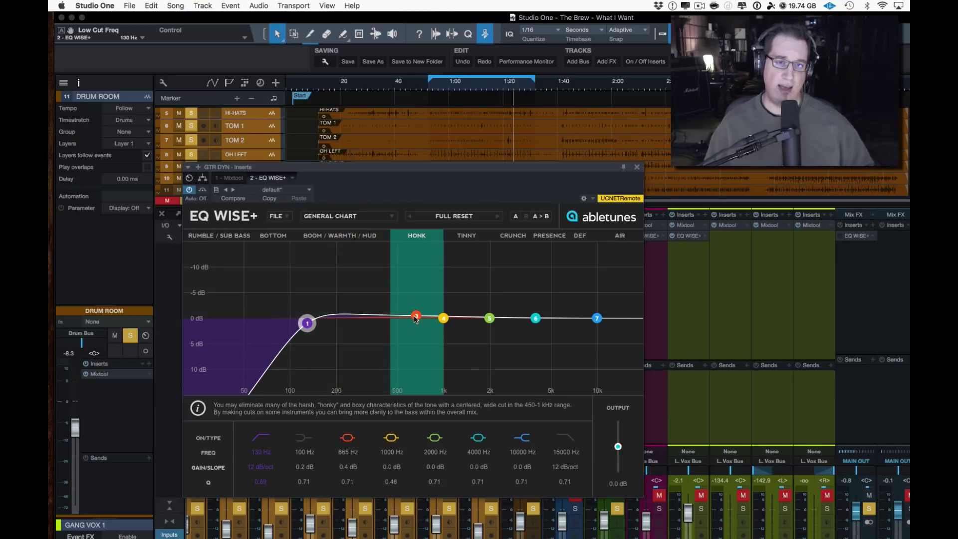
# Place guitar EQ band 3 in the mud zone at 311 Hz, -2 dB, Q 1.75.
pyautogui.moveTo(415, 318); pyautogui.dragTo(360, 302)
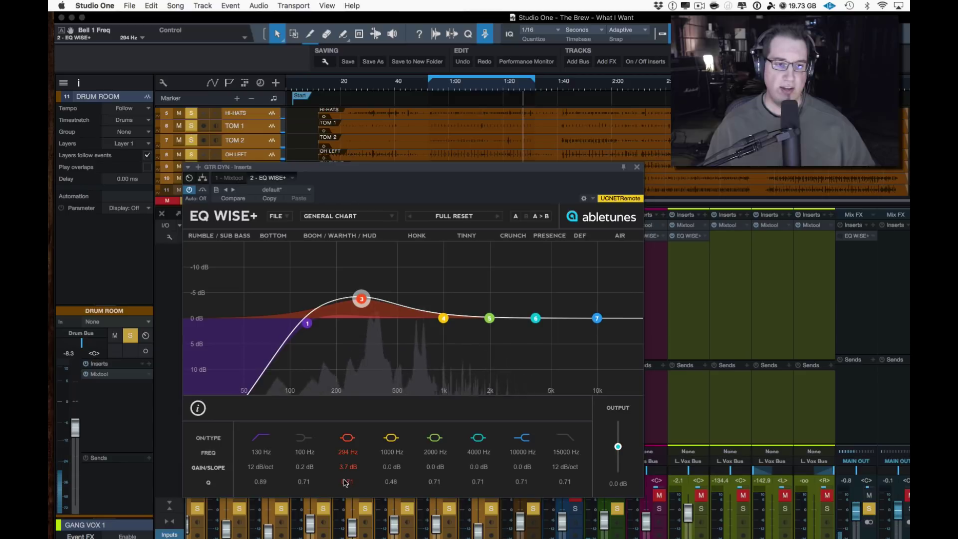
pyautogui.moveTo(345, 482); pyautogui.dragTo(366, 327)
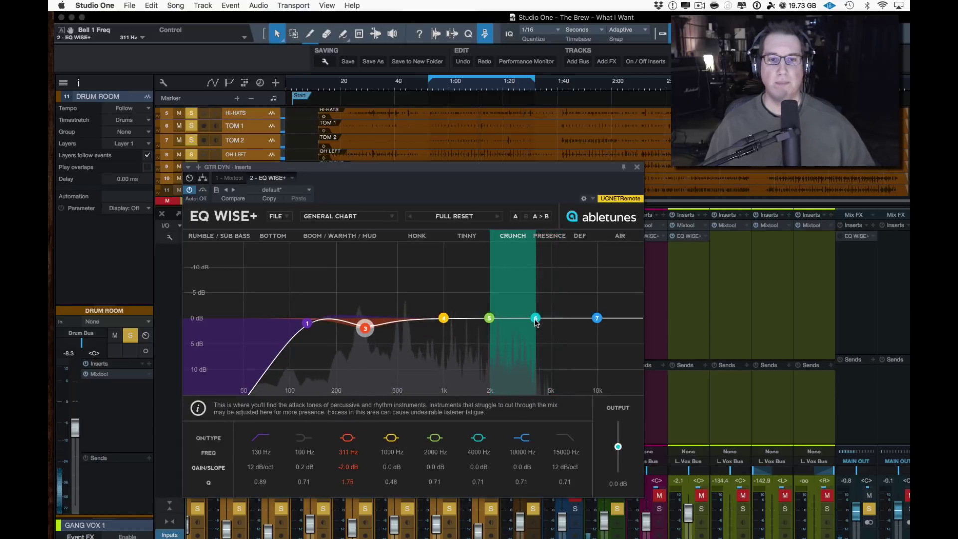
# Raise band 6 into the presence range and switch off bands 4, 5 and 7.
pyautogui.moveTo(535, 319)
pyautogui.mouseDown()
pyautogui.moveTo(541, 289)
pyautogui.moveTo(545, 303)
pyautogui.mouseUp()
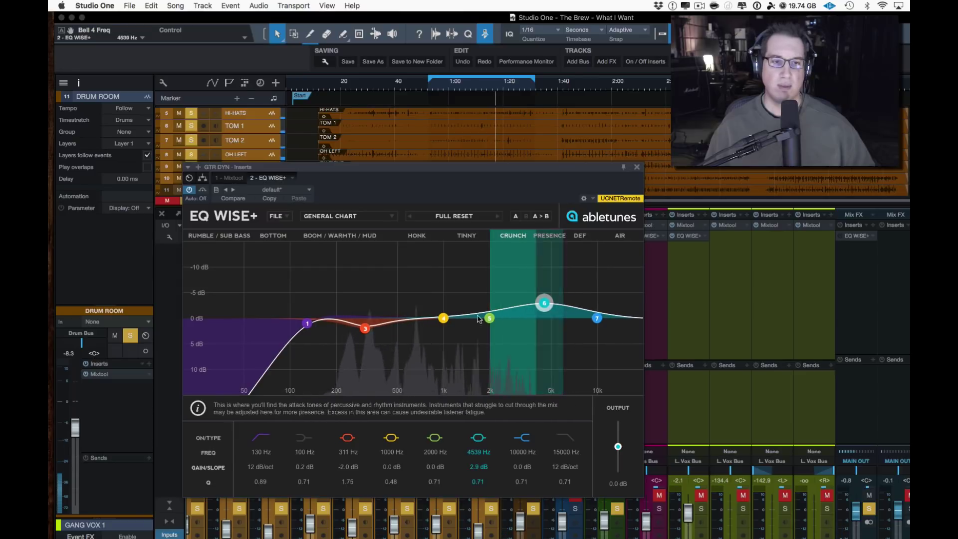
pyautogui.click(389, 438)
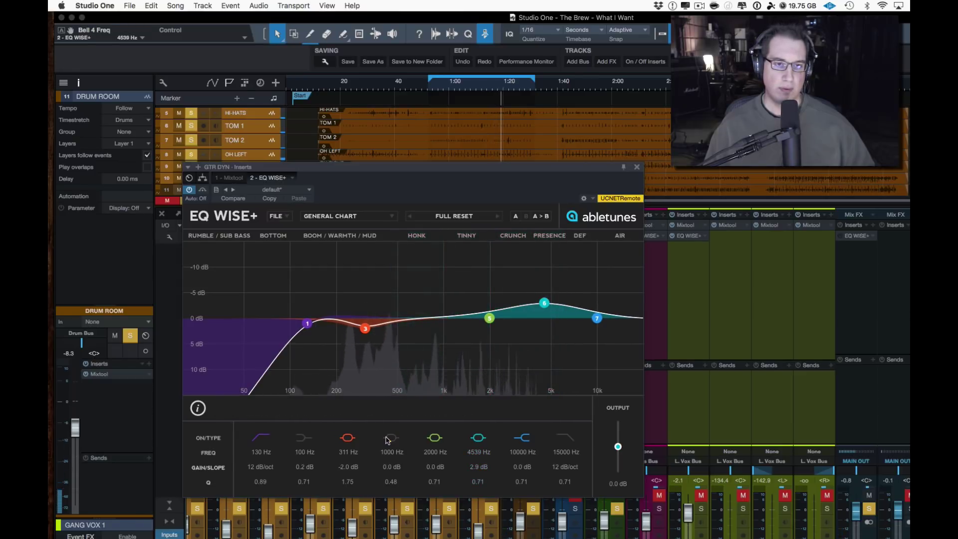
pyautogui.click(434, 438)
pyautogui.click(516, 439)
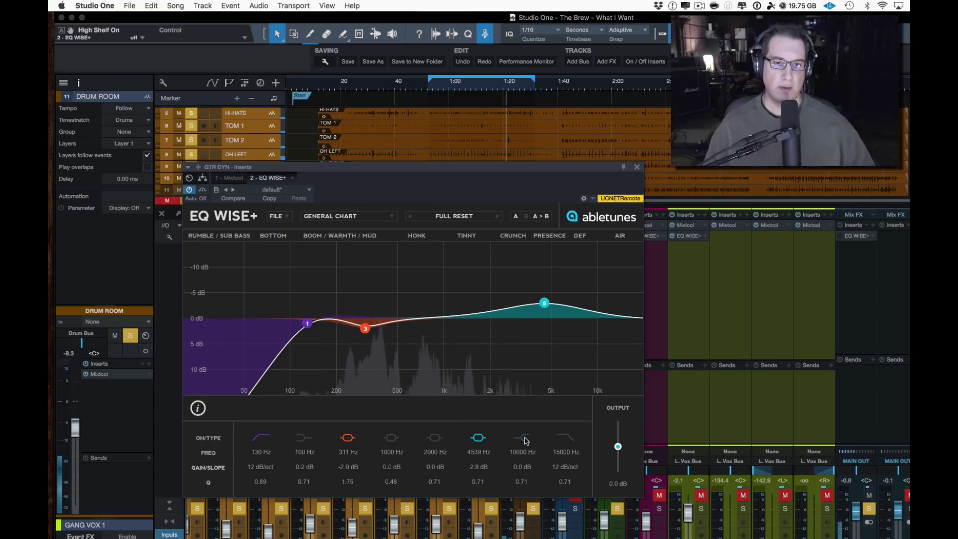
# Settle band 6 at 3496 Hz, +2.2 dB, checking it against a bypassed EQ.
pyautogui.moveTo(544, 302)
pyautogui.mouseDown()
pyautogui.moveTo(491, 275)
pyautogui.moveTo(501, 266)
pyautogui.moveTo(473, 266)
pyautogui.moveTo(516, 278)
pyautogui.moveTo(540, 303)
pyautogui.mouseUp()
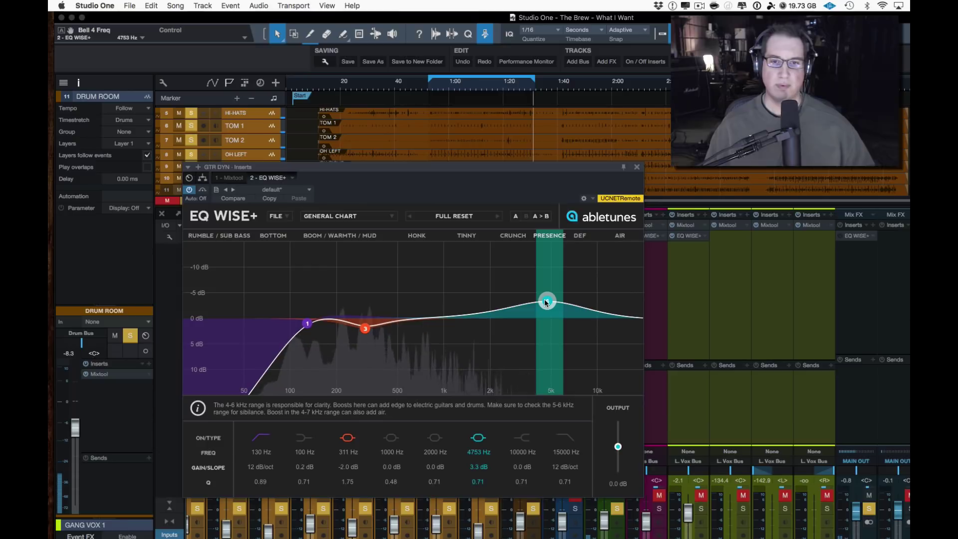
pyautogui.moveTo(548, 303); pyautogui.dragTo(525, 306)
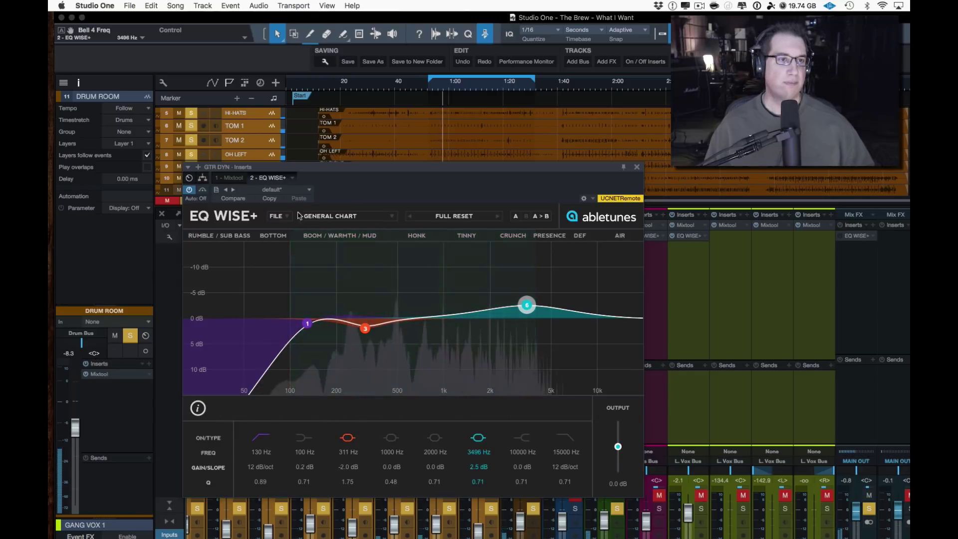
pyautogui.click(203, 193)
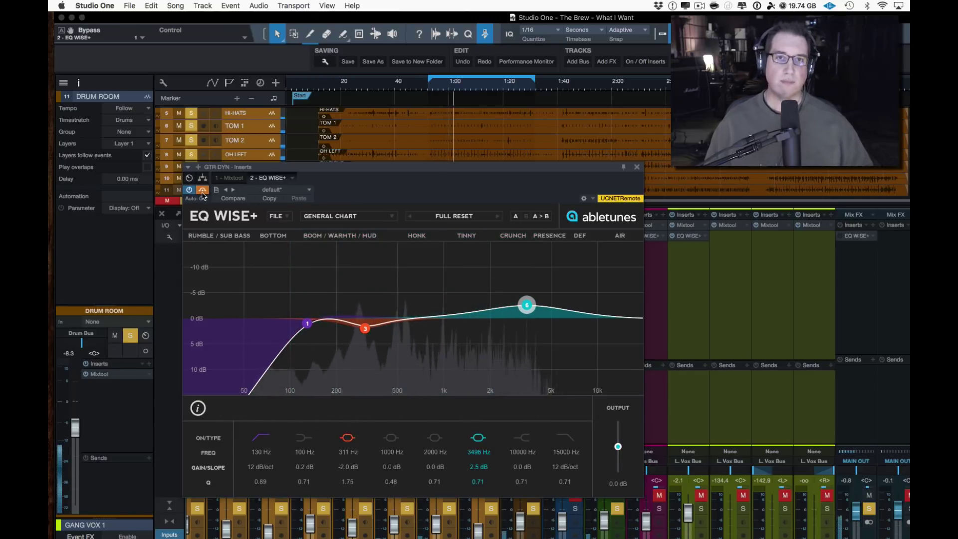
pyautogui.click(202, 194)
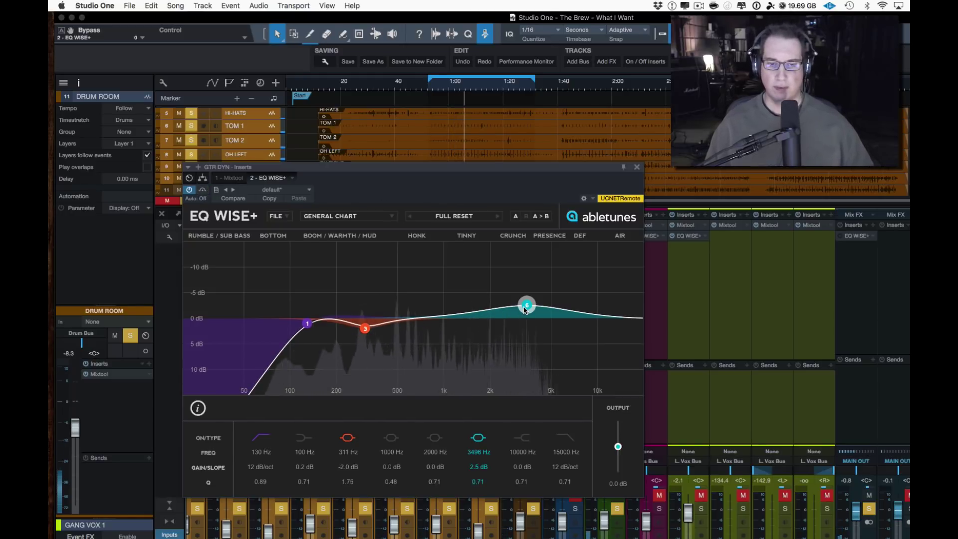
pyautogui.moveTo(525, 310); pyautogui.dragTo(525, 311)
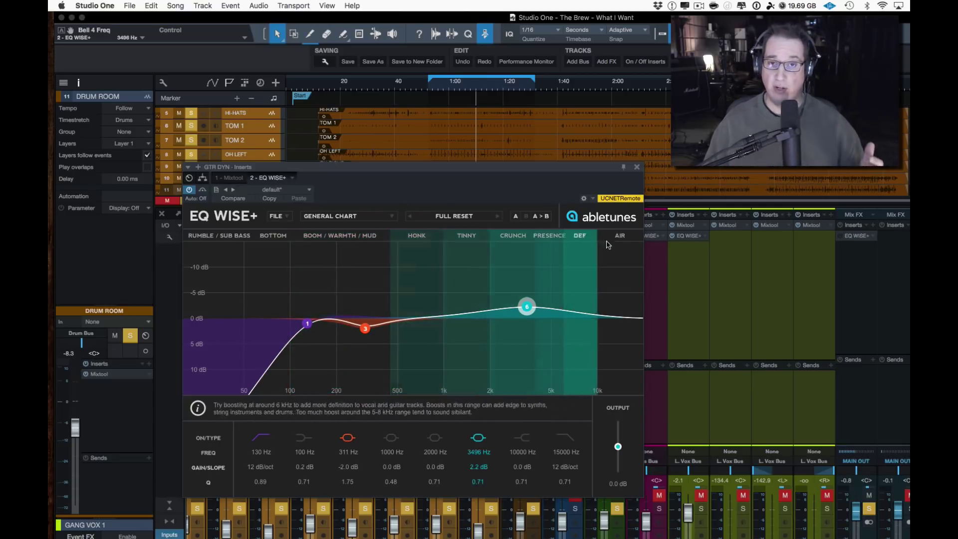
# Close the EQ, clear all solos and mutes, and lower KICK IN to -15.3.
pyautogui.click(636, 168)
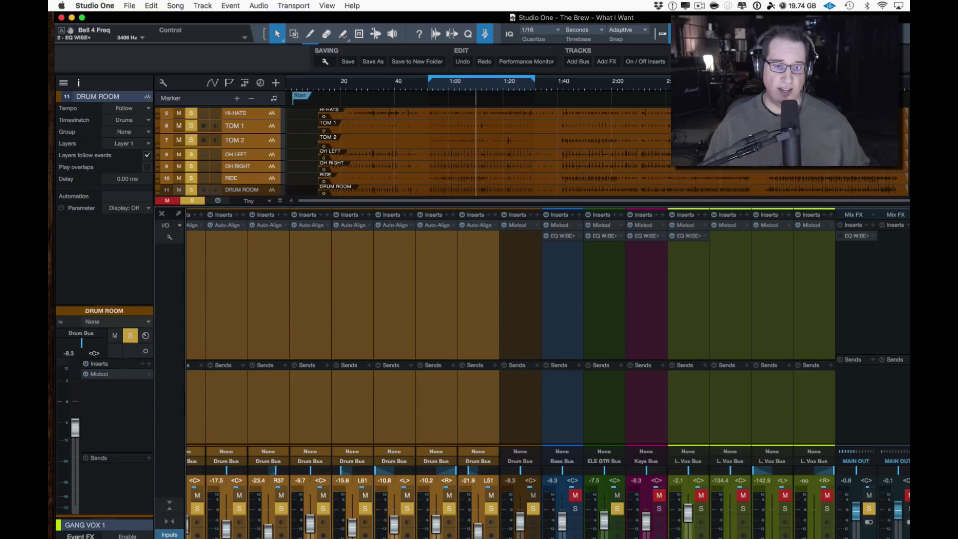
pyautogui.hscroll(-3, 548, 373)
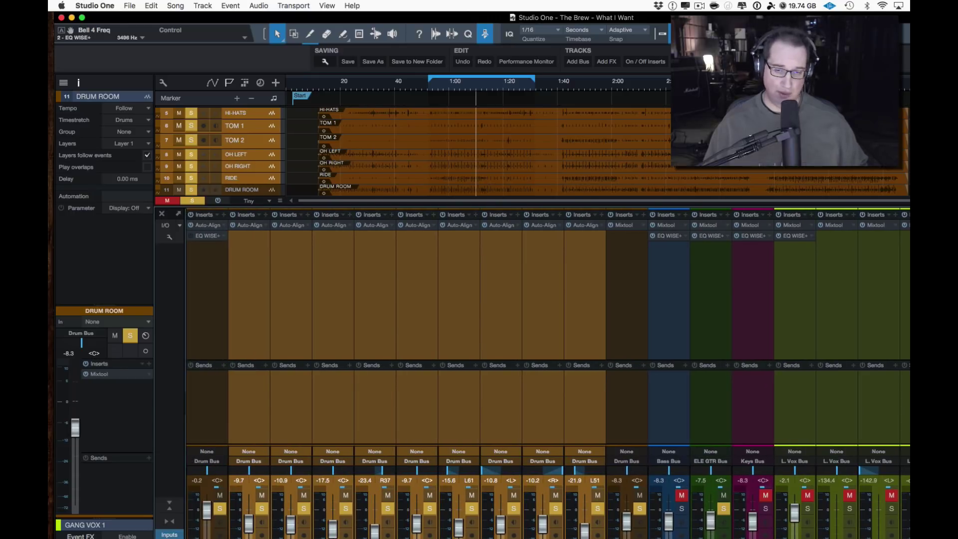
pyautogui.click(191, 201)
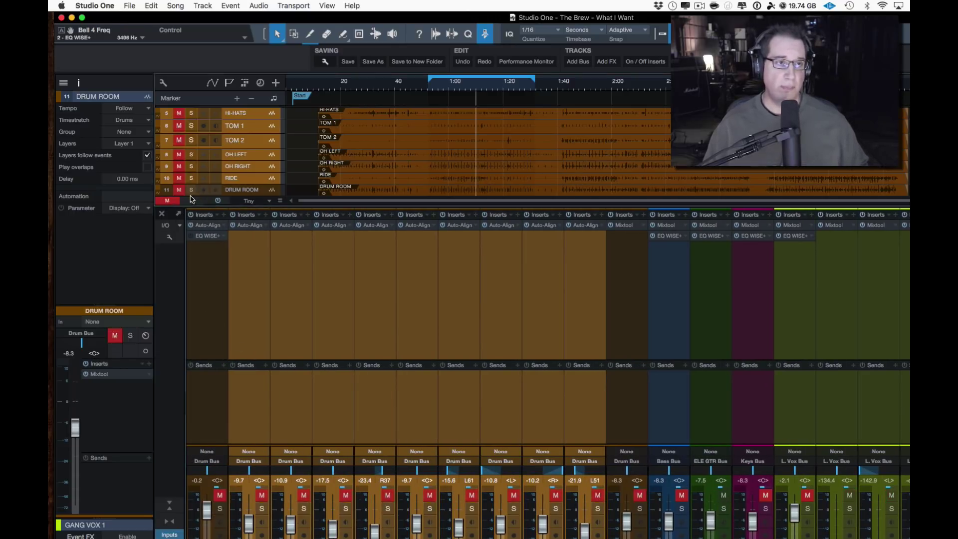
pyautogui.click(166, 201)
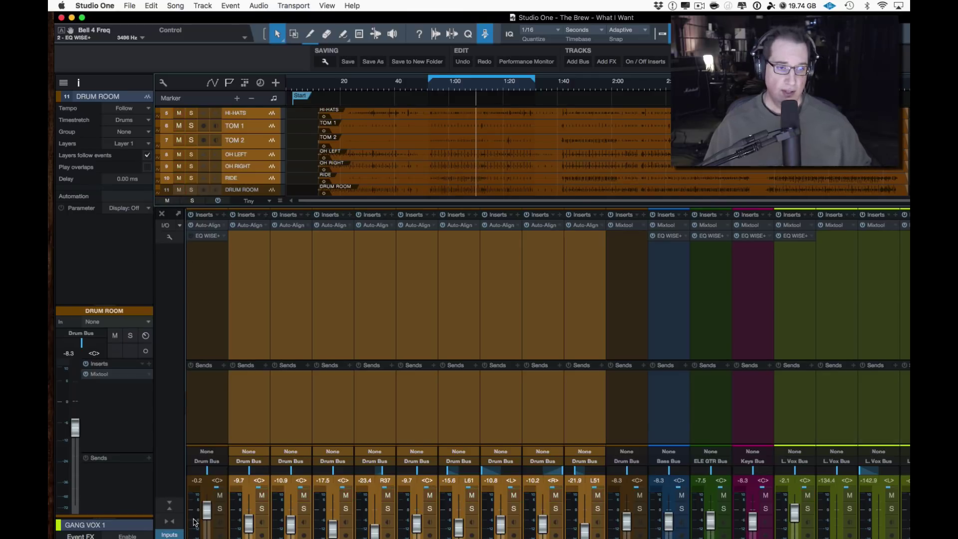
pyautogui.moveTo(206, 515); pyautogui.dragTo(204, 533)
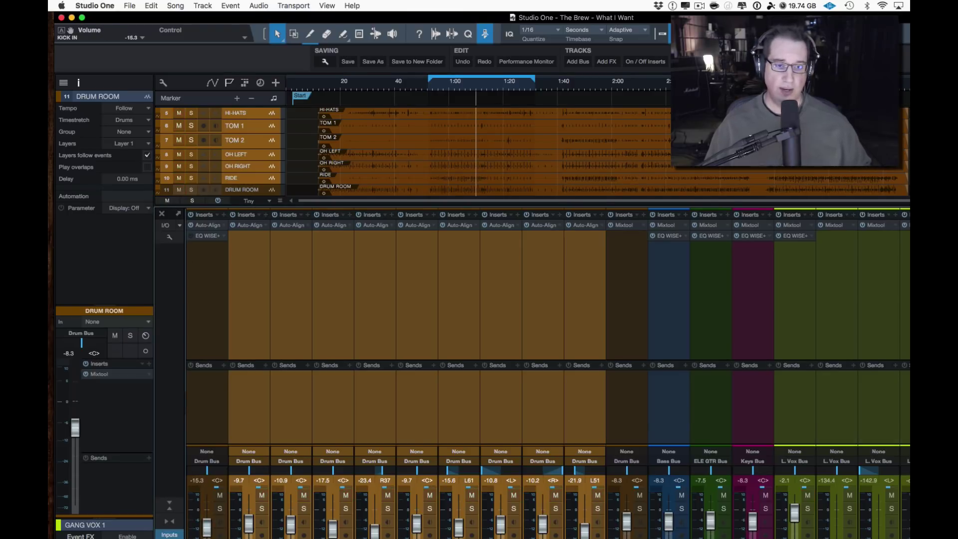
# Remove EQ Wise+ from the BASS AMP, GTR DYN, KEYS and LEAD VOX channels.
pyautogui.hscroll(3, 548, 374)
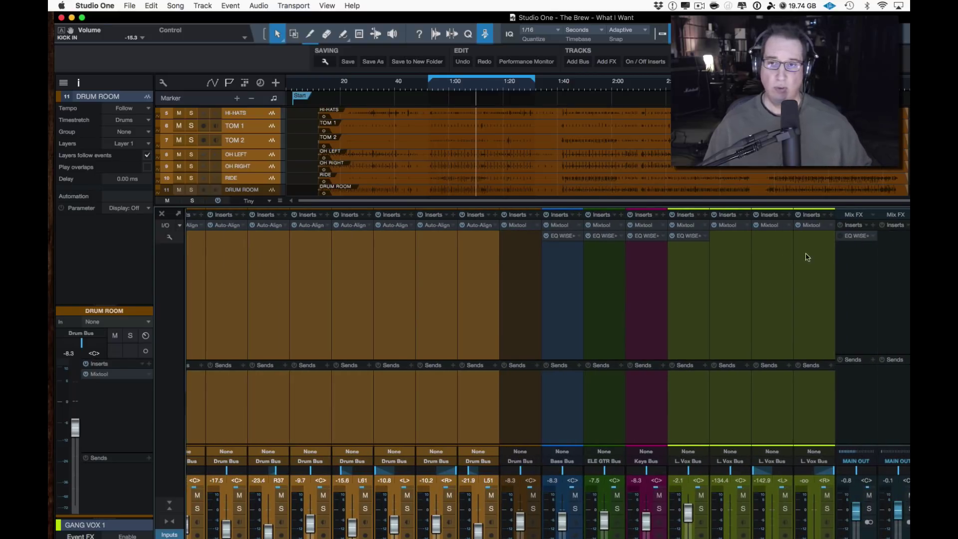
pyautogui.click(872, 238)
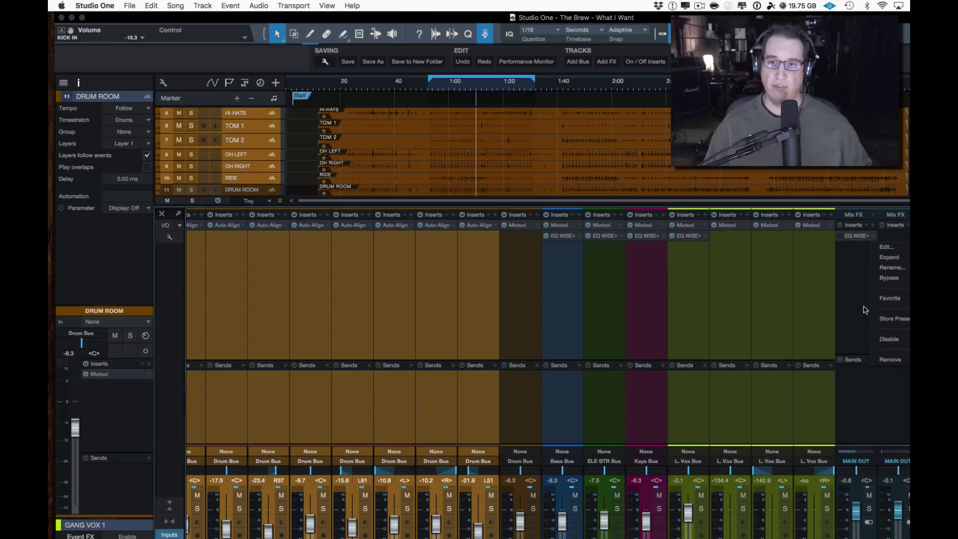
pyautogui.click(887, 359)
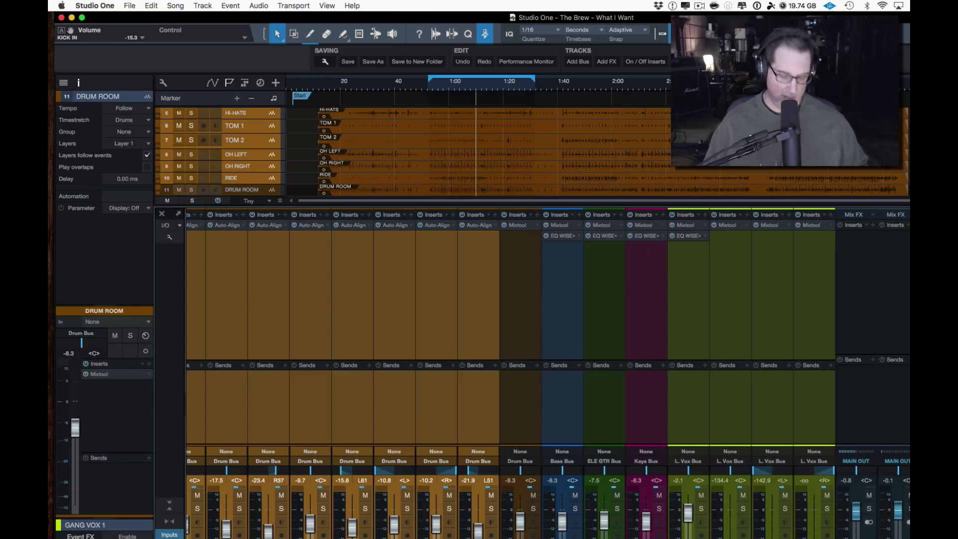
pyautogui.click(562, 300)
pyautogui.keyDown('shift'); pyautogui.click(605, 299); pyautogui.keyUp('shift')
pyautogui.keyDown('shift'); pyautogui.click(646, 300); pyautogui.keyUp('shift')
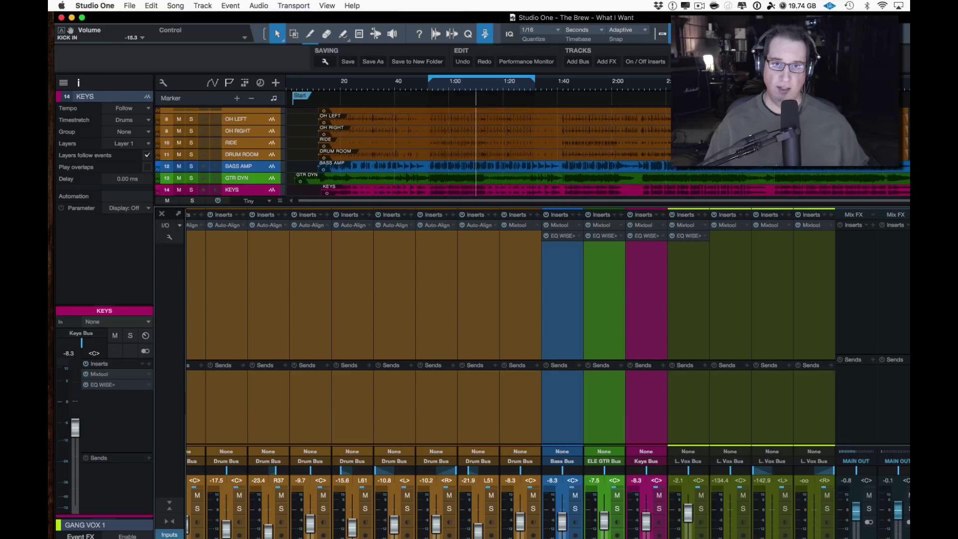
pyautogui.keyDown('shift'); pyautogui.click(688, 300); pyautogui.keyUp('shift')
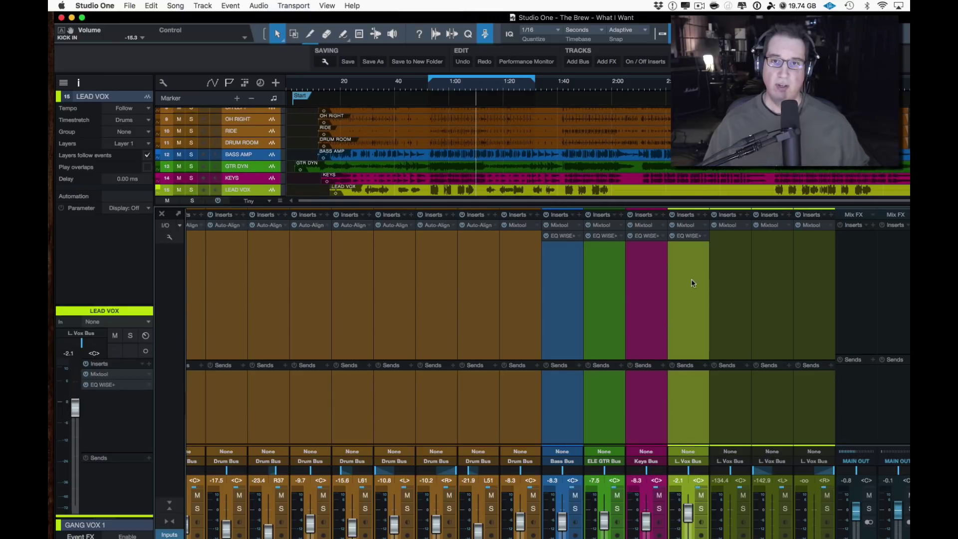
pyautogui.rightClick(702, 243)
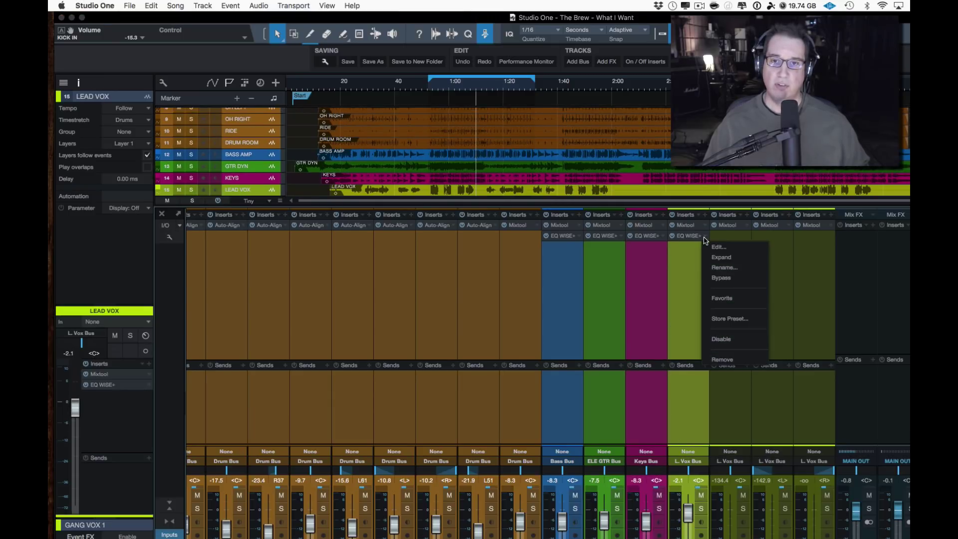
pyautogui.click(717, 363)
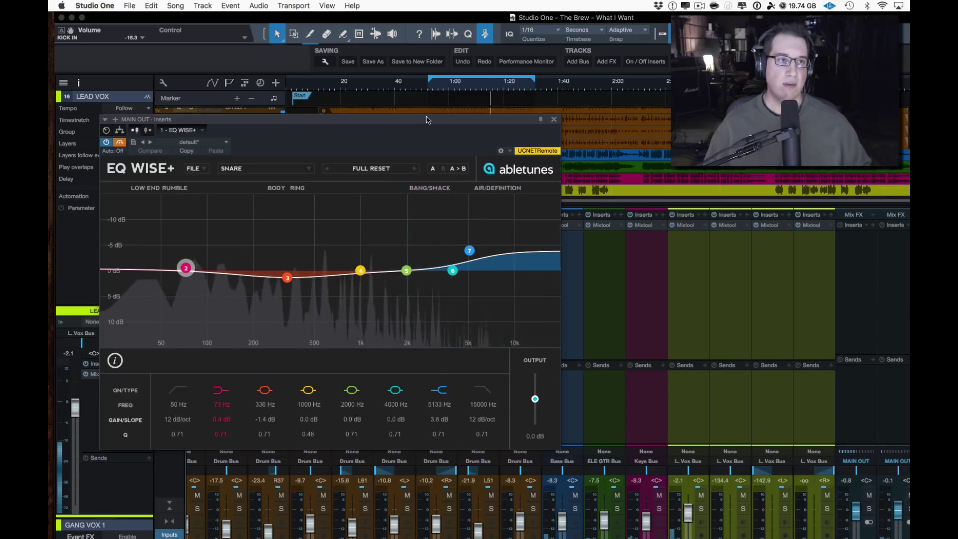
# Full-reset EQ Wise+ to flat and switch off the 100 Hz and 10000 Hz shelf bands.
pyautogui.moveTo(426, 119); pyautogui.dragTo(458, 148)
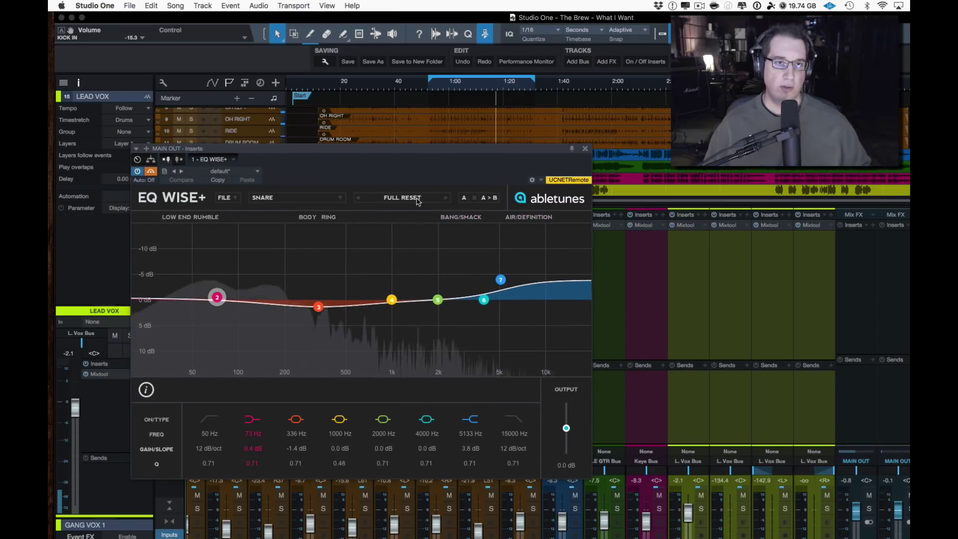
pyautogui.click(438, 199)
pyautogui.click(429, 207)
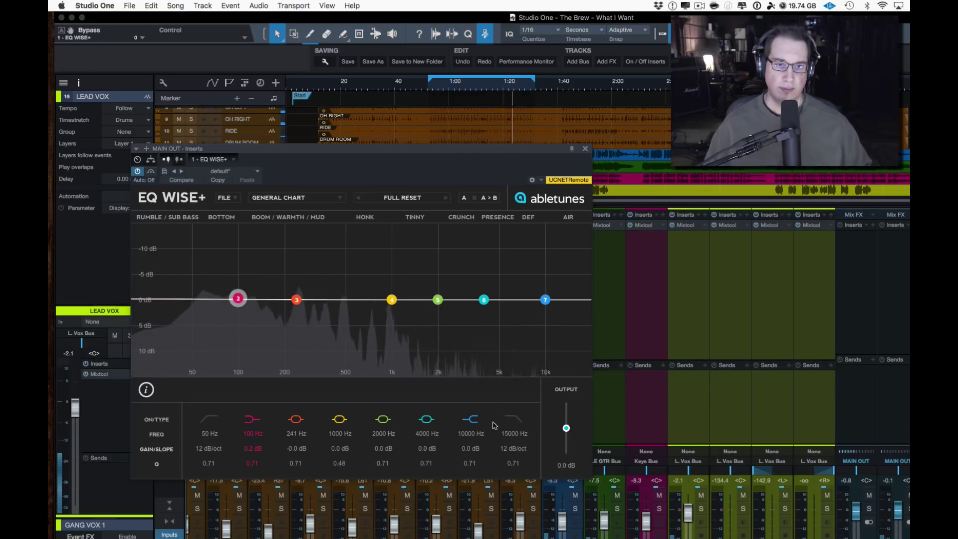
pyautogui.click(470, 419)
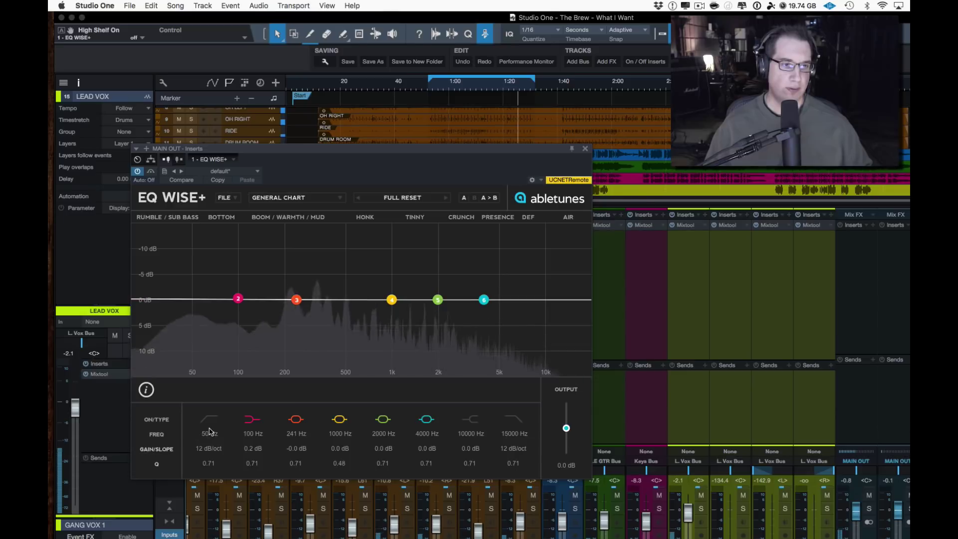
pyautogui.click(249, 420)
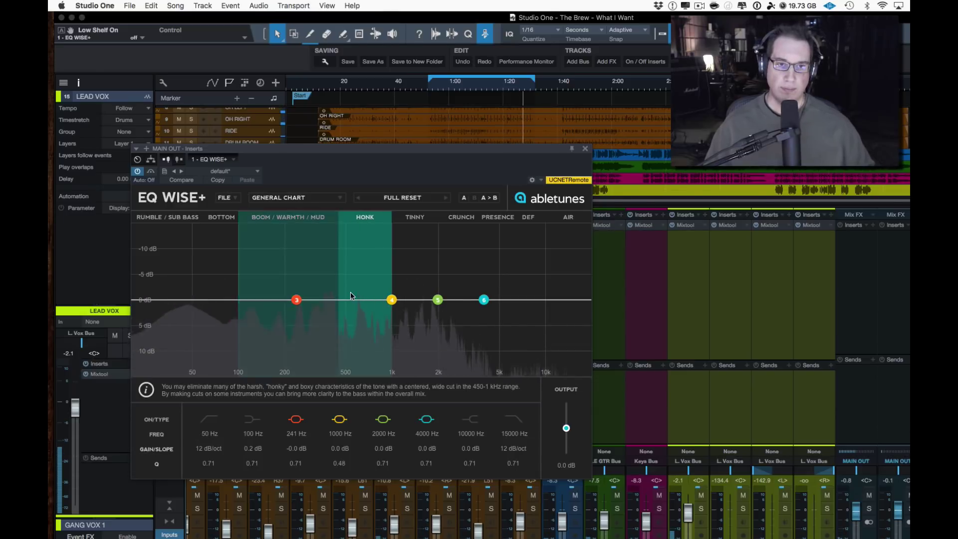
pyautogui.press('space')
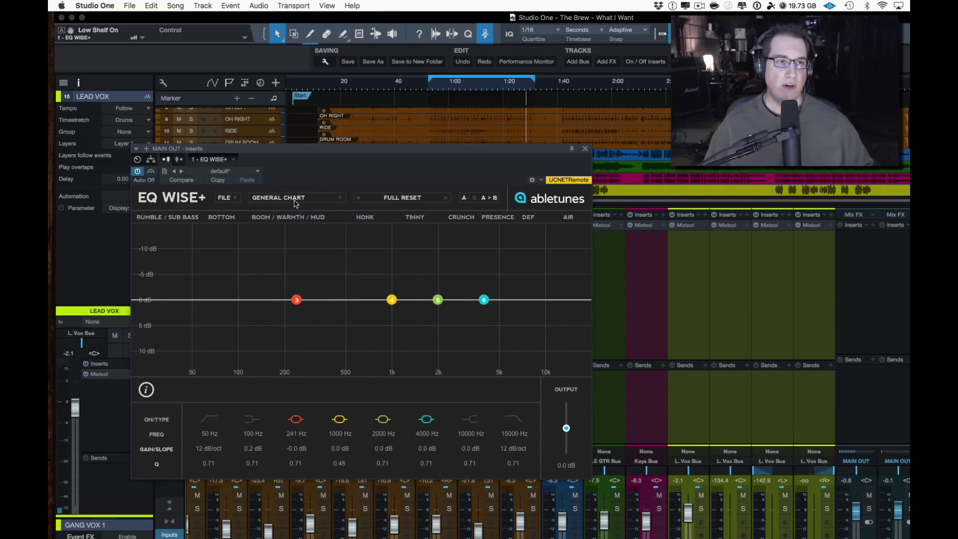
# Try General Chart 2, then return the frequency chart to General Chart.
pyautogui.moveTo(172, 223)
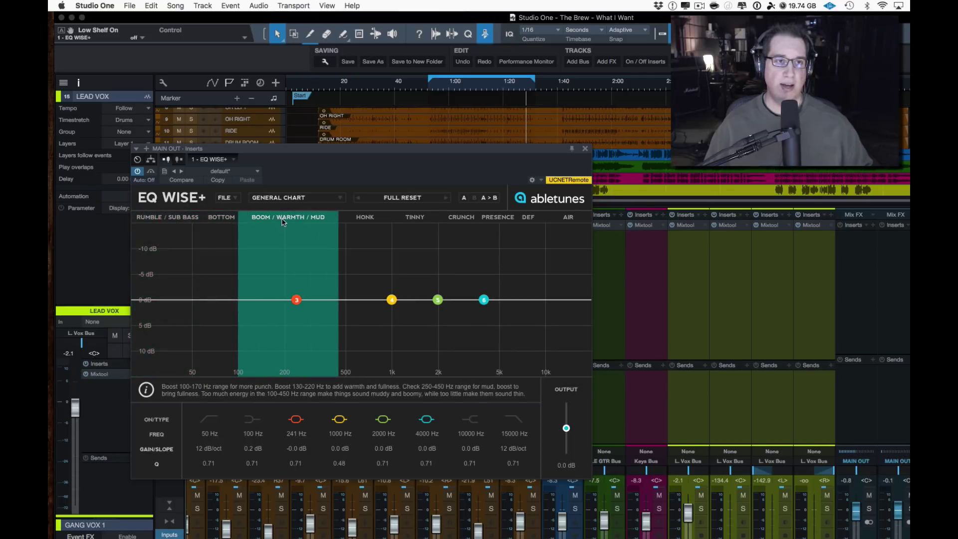
pyautogui.click(313, 198)
pyautogui.moveTo(323, 213)
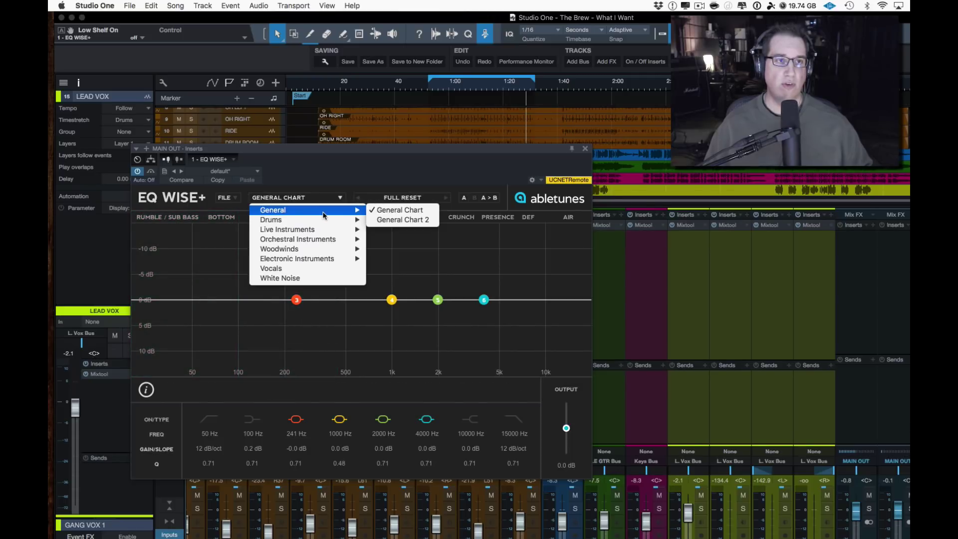
pyautogui.click(401, 221)
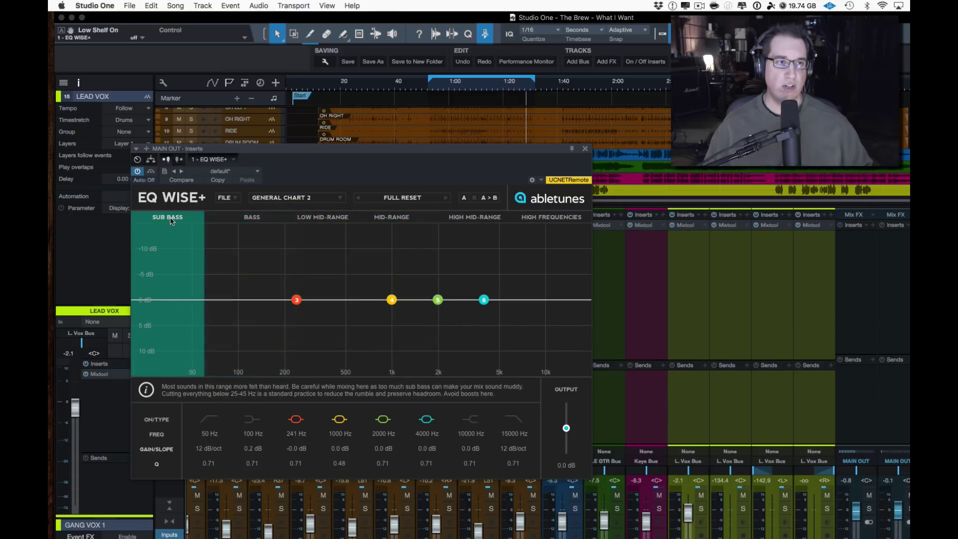
pyautogui.moveTo(232, 219)
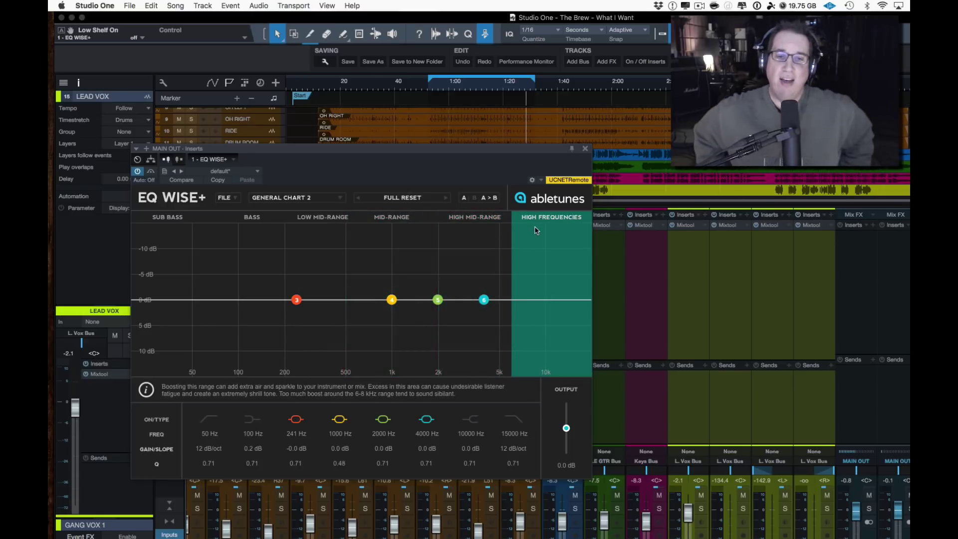
pyautogui.click(340, 199)
pyautogui.moveTo(343, 213)
pyautogui.click(378, 211)
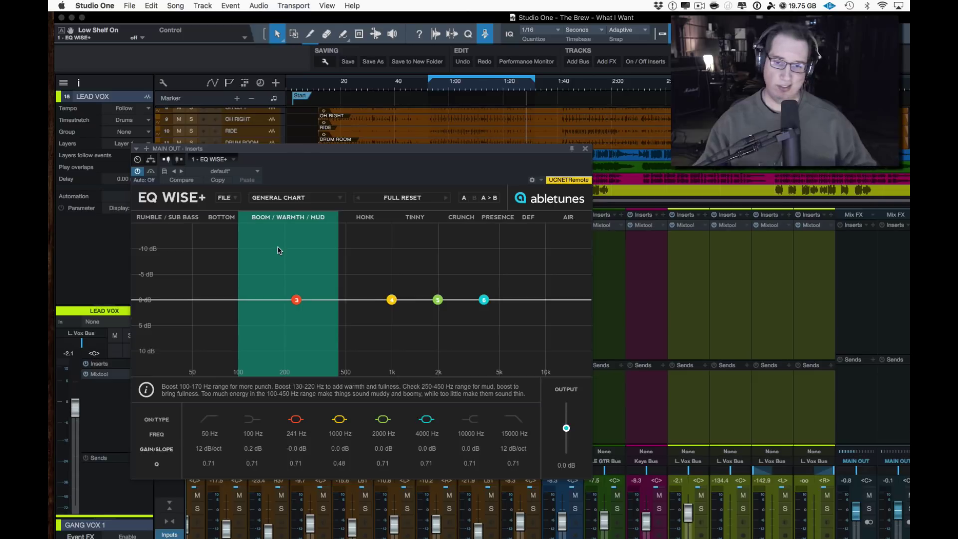
# Start playback and make band 3 a narrow sub-bass boost of about 6 dB at 54 Hz.
pyautogui.press('space')
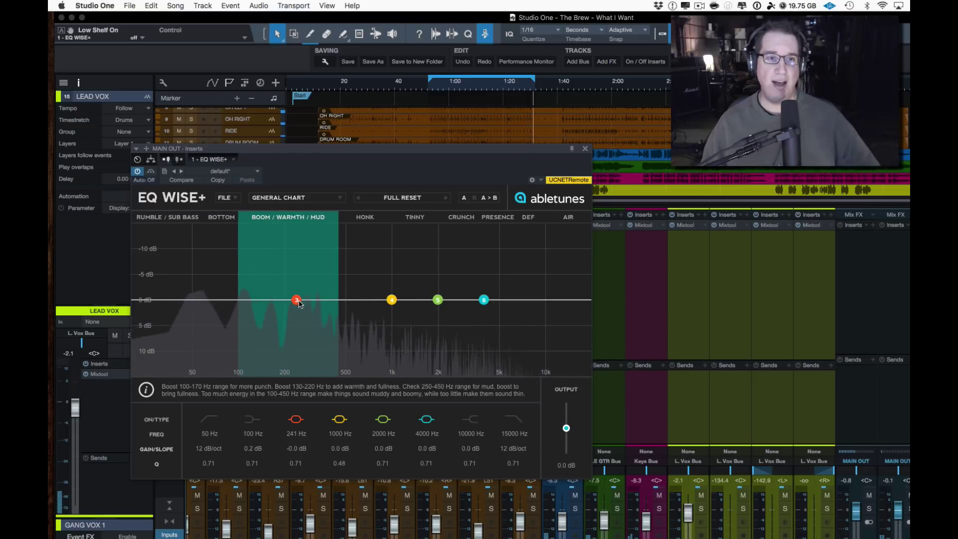
pyautogui.moveTo(298, 301); pyautogui.dragTo(194, 283)
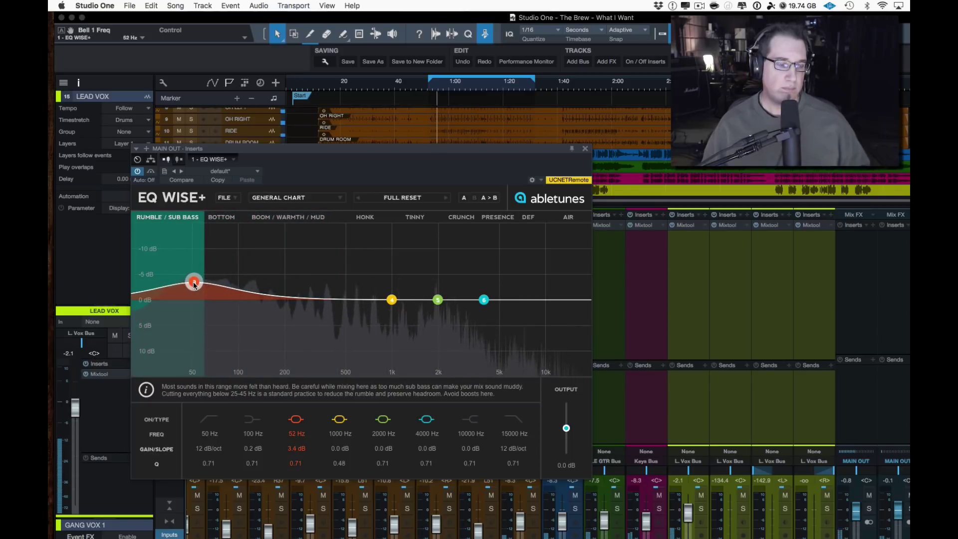
pyautogui.moveTo(296, 467); pyautogui.dragTo(292, 456)
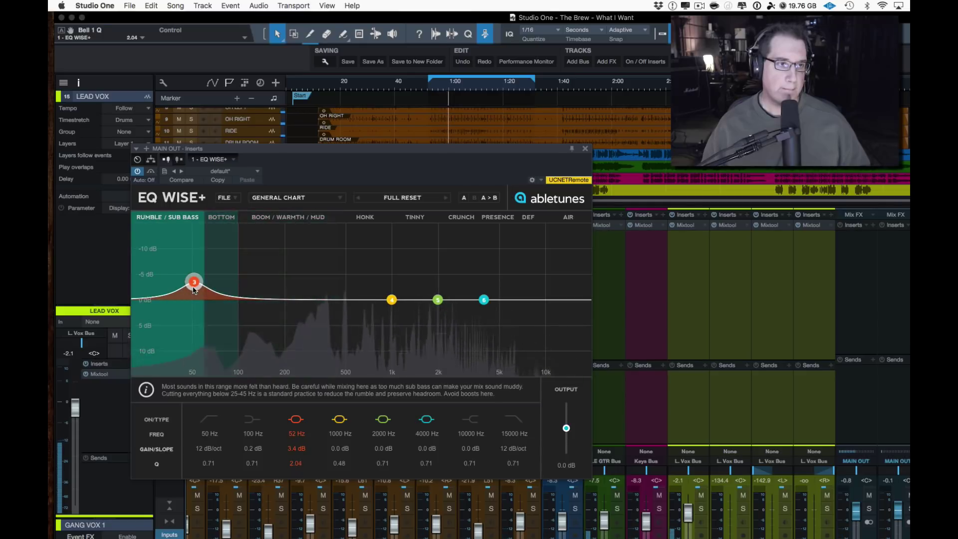
pyautogui.moveTo(193, 278); pyautogui.dragTo(196, 267)
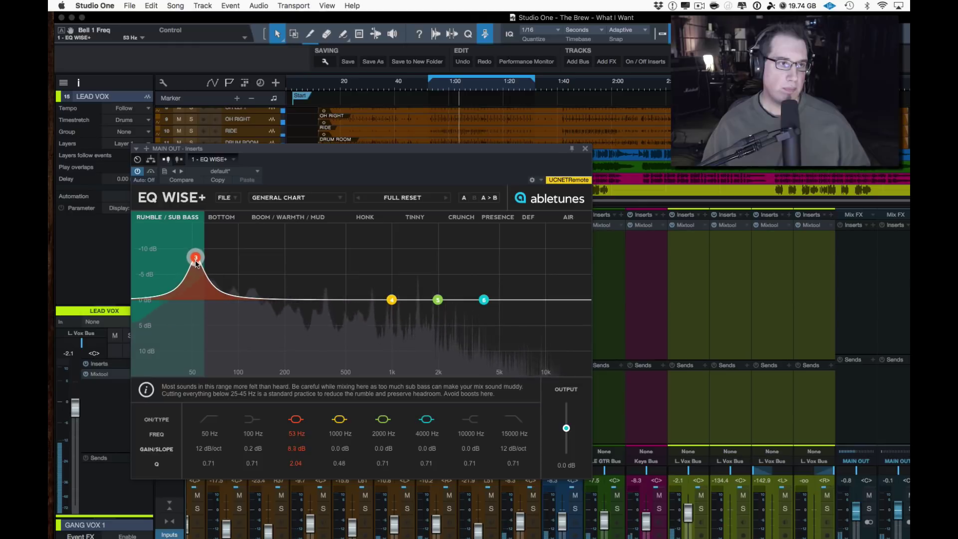
pyautogui.moveTo(196, 270); pyautogui.dragTo(198, 270)
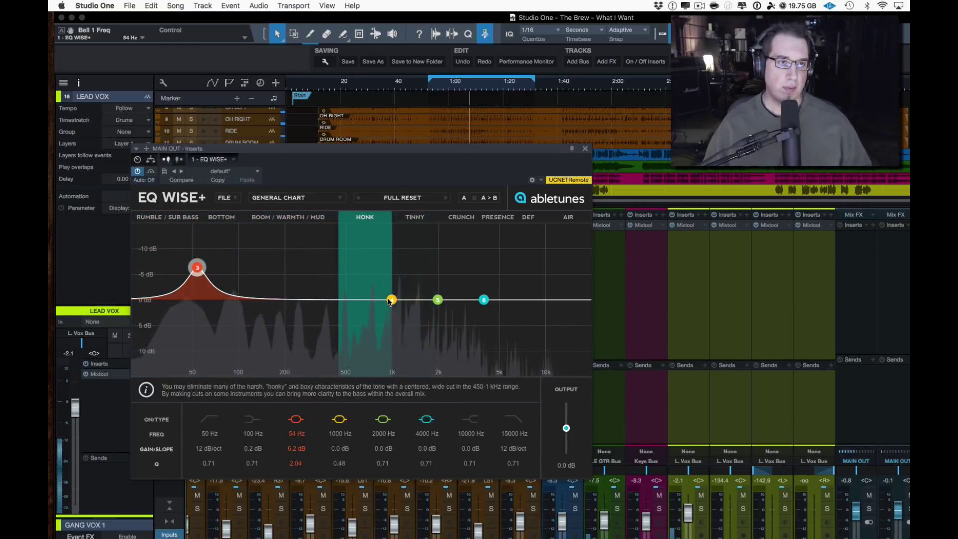
# Cut 320 Hz by 2.2 dB, lift 2571 Hz and 7034 Hz, then bypass to compare.
pyautogui.moveTo(392, 300); pyautogui.dragTo(299, 281)
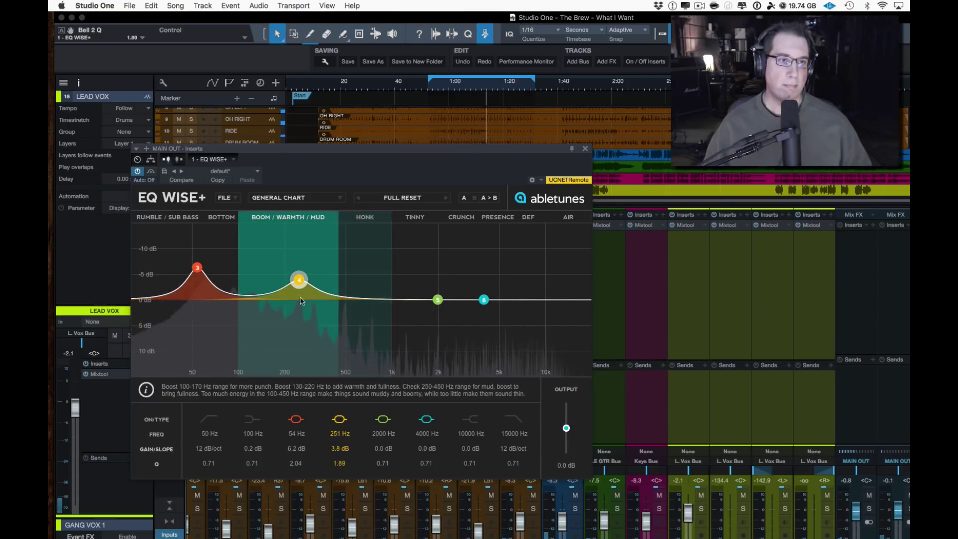
pyautogui.moveTo(298, 279); pyautogui.dragTo(317, 308)
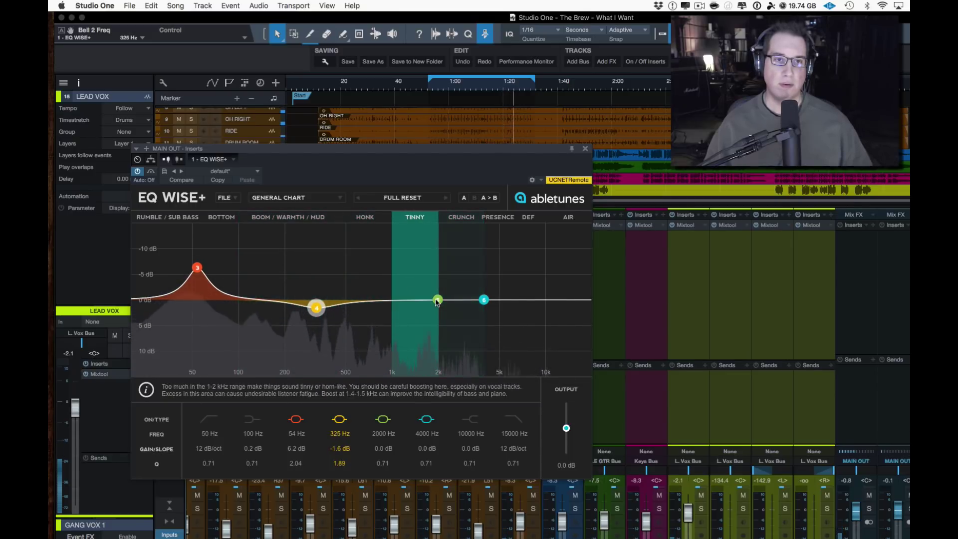
pyautogui.moveTo(484, 302); pyautogui.dragTo(515, 298)
pyautogui.moveTo(437, 299)
pyautogui.mouseDown()
pyautogui.moveTo(462, 280)
pyautogui.moveTo(454, 291)
pyautogui.mouseUp()
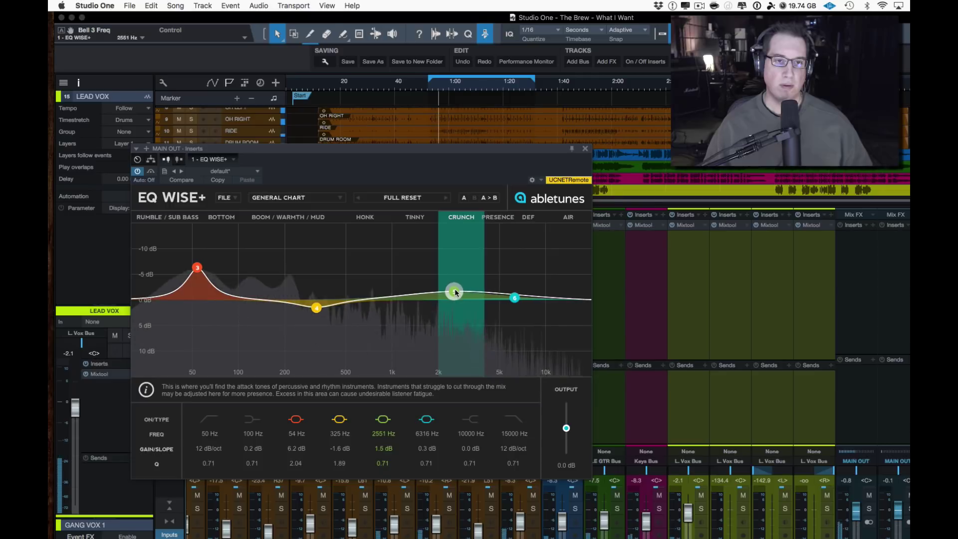
pyautogui.moveTo(514, 298)
pyautogui.mouseDown()
pyautogui.moveTo(509, 276)
pyautogui.moveTo(522, 290)
pyautogui.mouseUp()
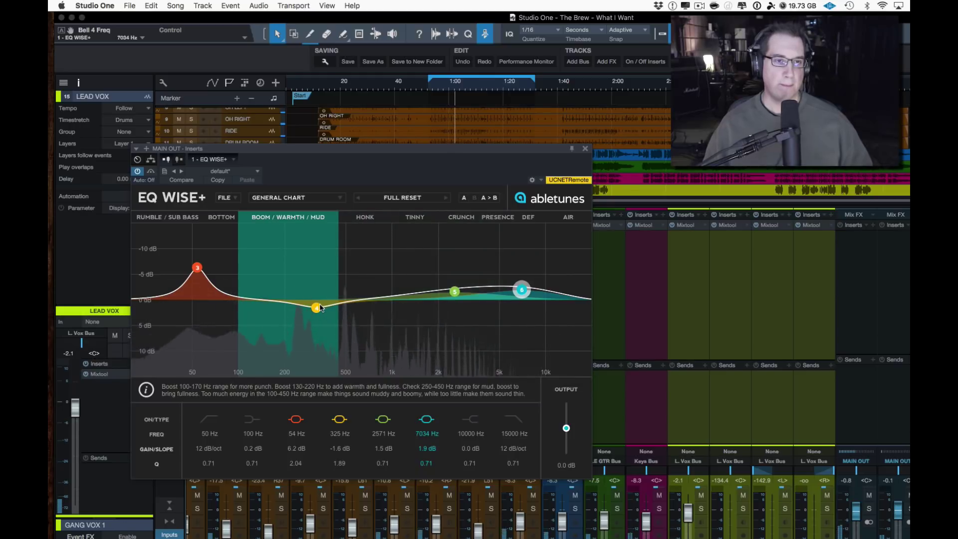
pyautogui.moveTo(316, 308); pyautogui.dragTo(316, 312)
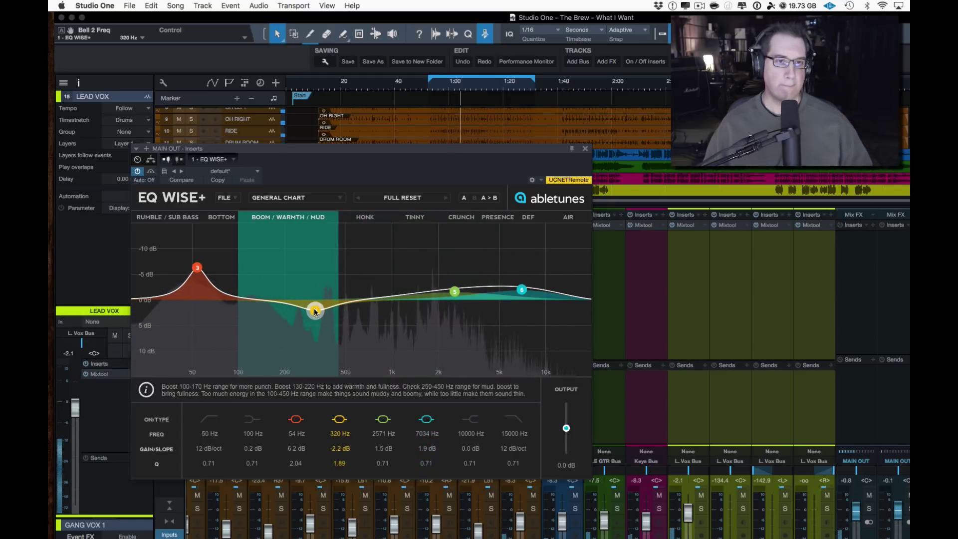
pyautogui.click(150, 173)
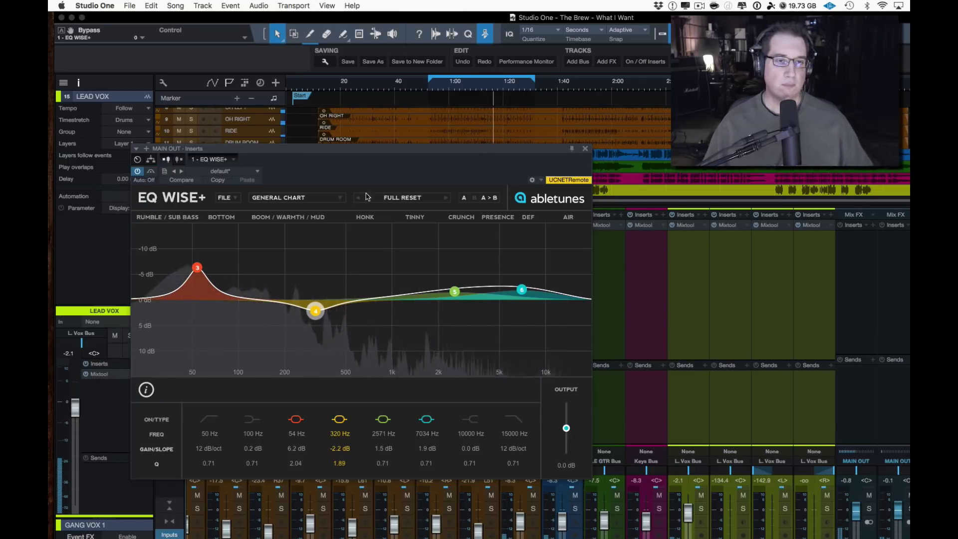
# Raise band 5 to a 2.1 dB lift at 2551 Hz and A/B it with Bypass.
pyautogui.moveTo(454, 292); pyautogui.dragTo(453, 288)
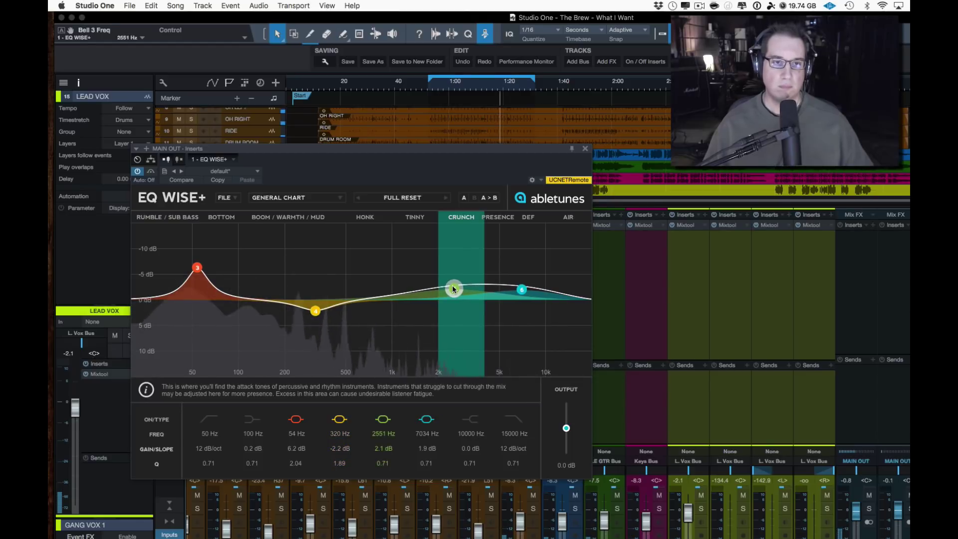
pyautogui.click(151, 172)
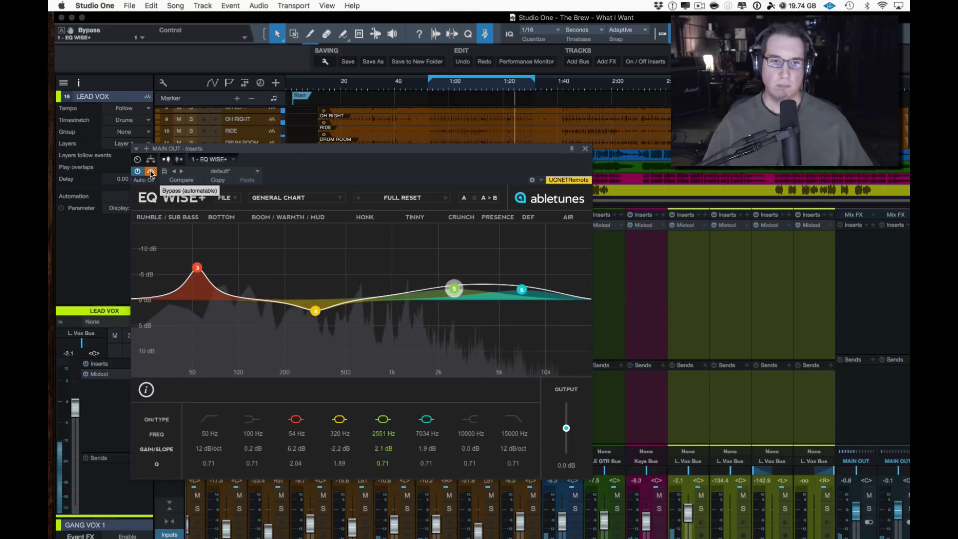
pyautogui.click(150, 172)
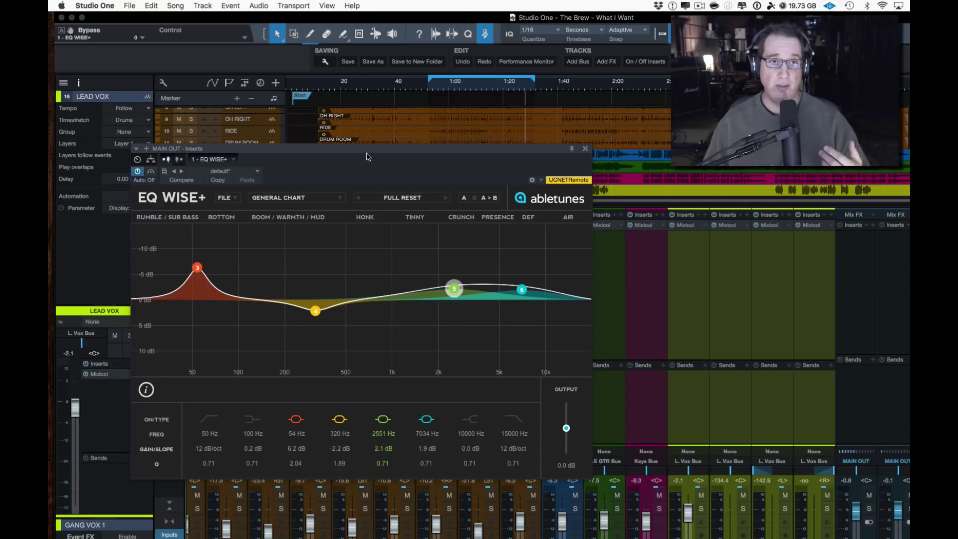
# Drag the MAIN OUT EQ Wise+ window by its title bar up and to the left.
pyautogui.moveTo(363, 154); pyautogui.dragTo(339, 142)
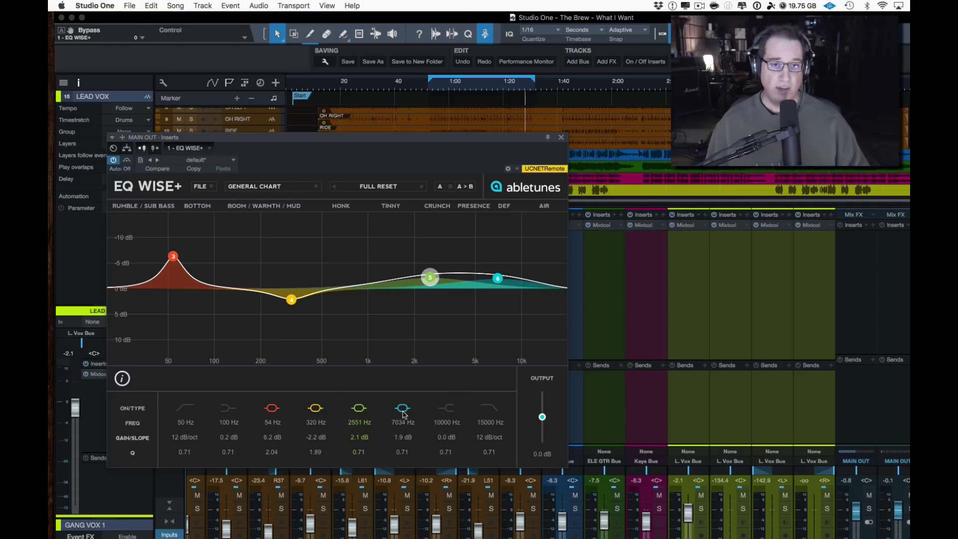
# Nudge the EQ Wise+ insert window slightly further up and left.
pyautogui.moveTo(169, 294)
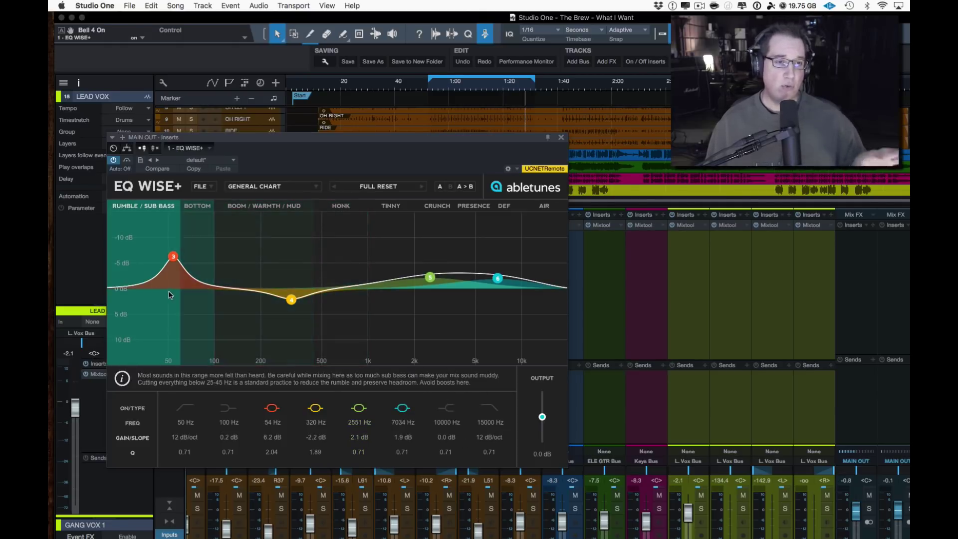
pyautogui.moveTo(274, 298)
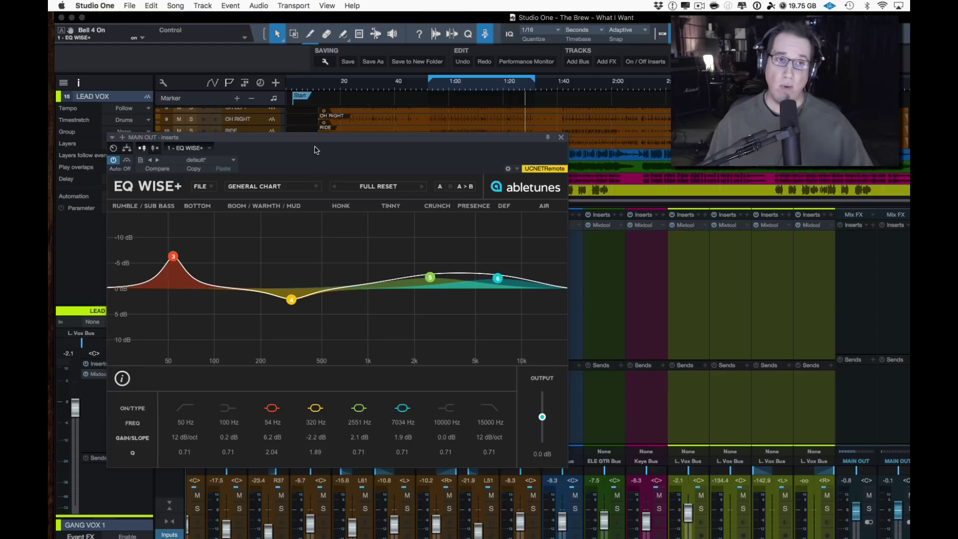
pyautogui.moveTo(315, 140); pyautogui.dragTo(306, 128)
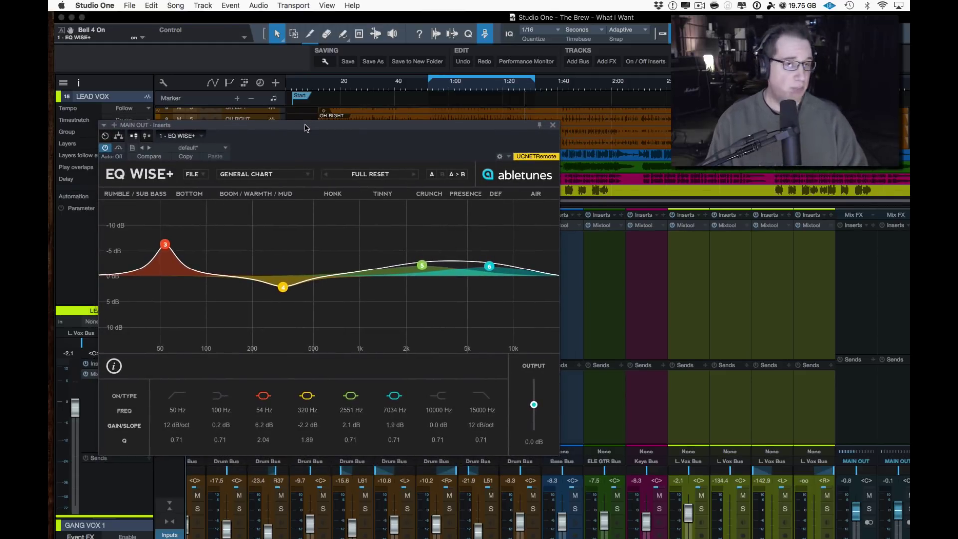